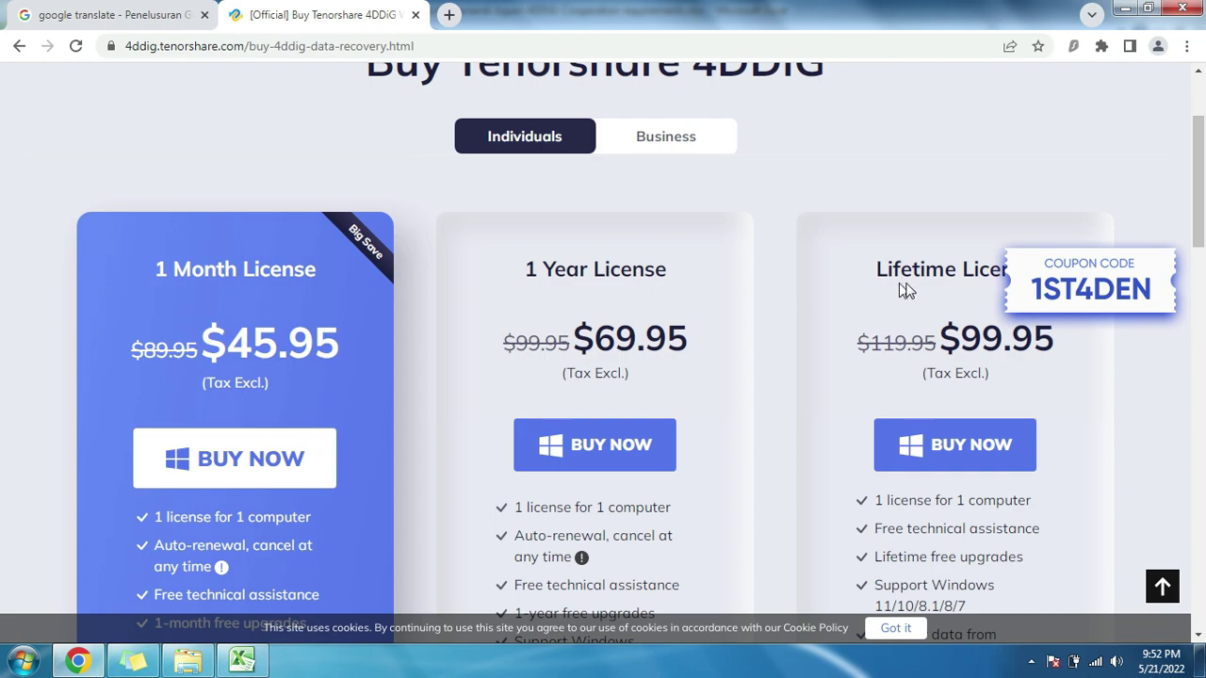
drag(1196, 205, 1201, 221)
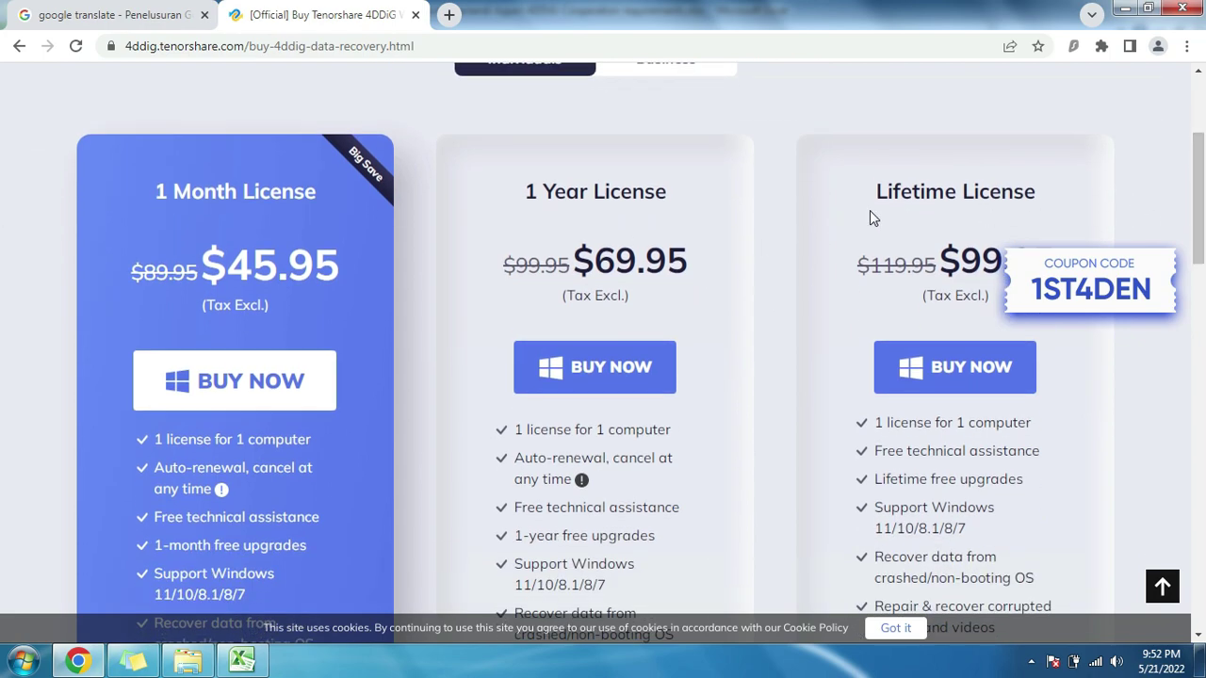
scroll(870, 210, down, 1)
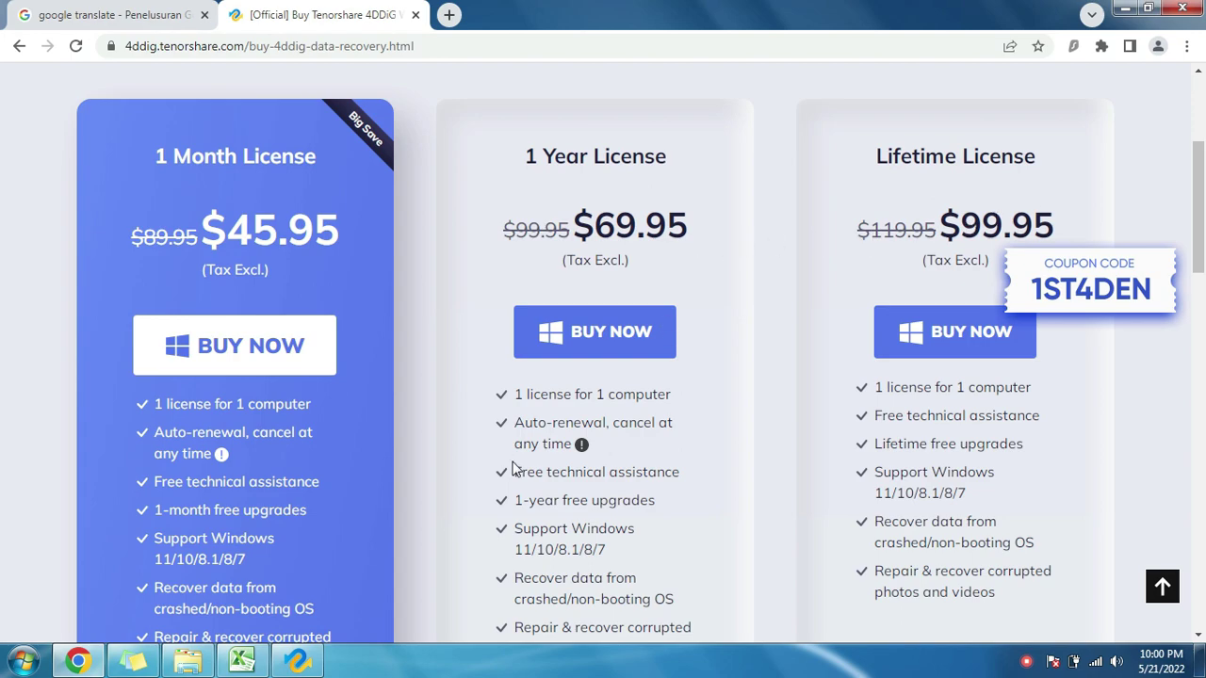
Step: Switch to Windows Explorer, open the TETS folder on Data (D:) and look at the PNG image and Excel workbook inside
click(203, 664)
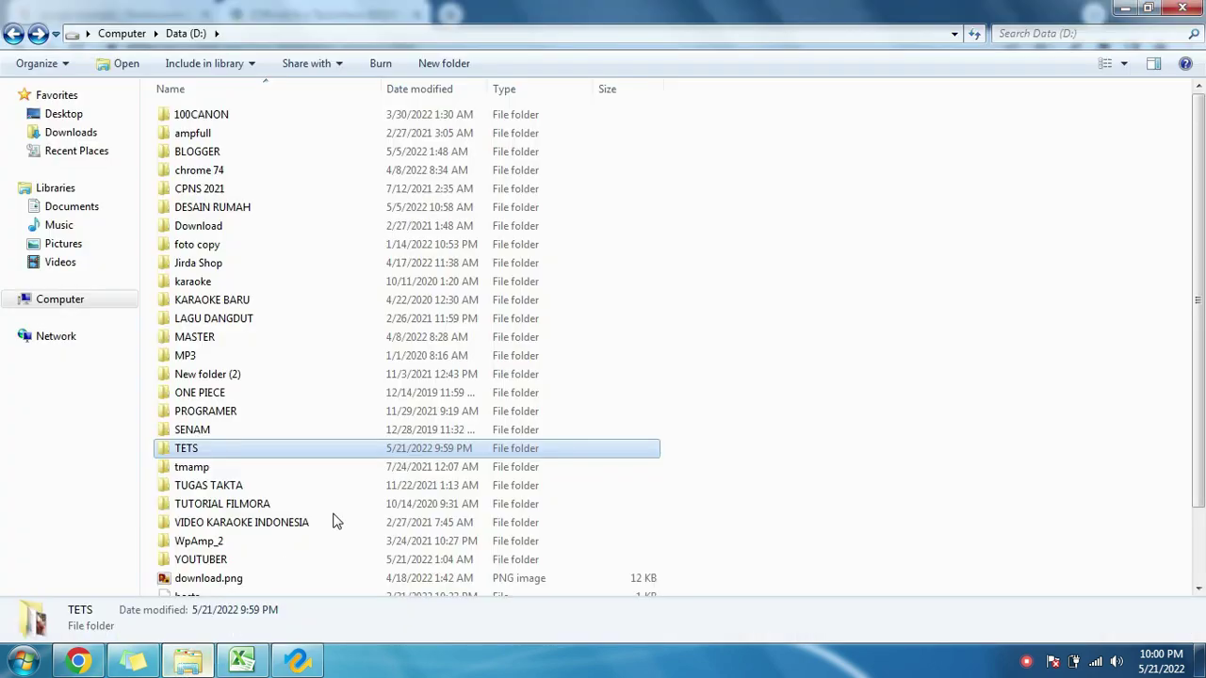
click(194, 466)
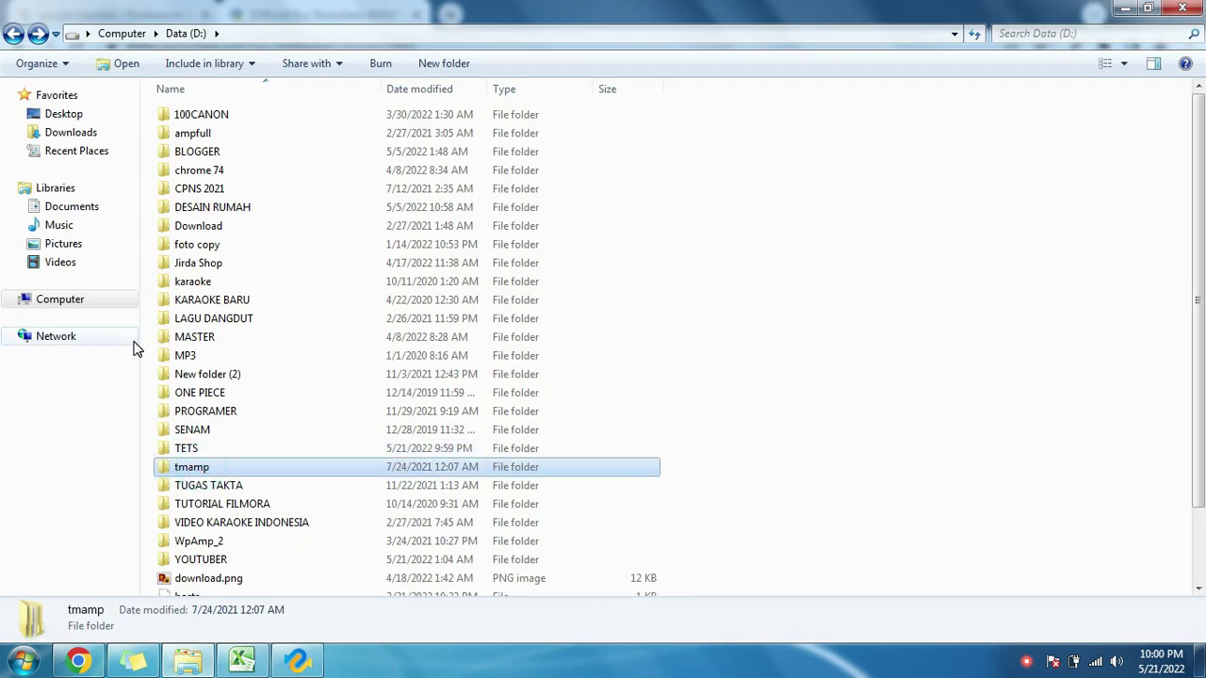
click(38, 301)
double_click(452, 127)
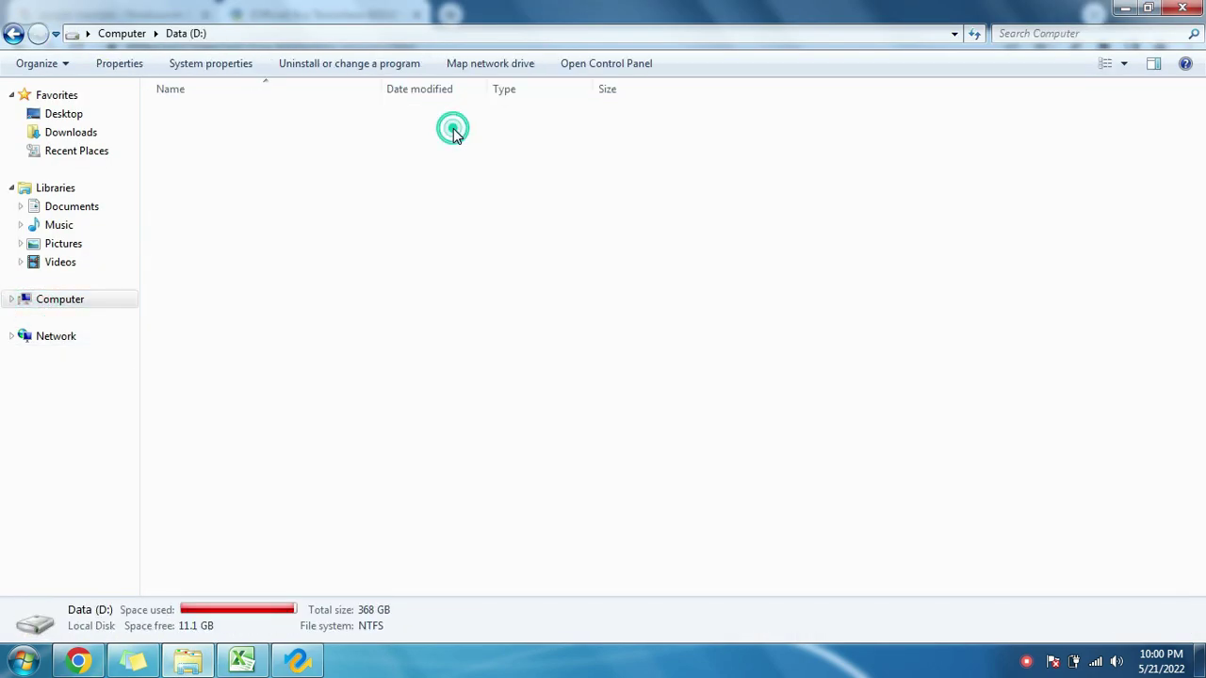
click(193, 449)
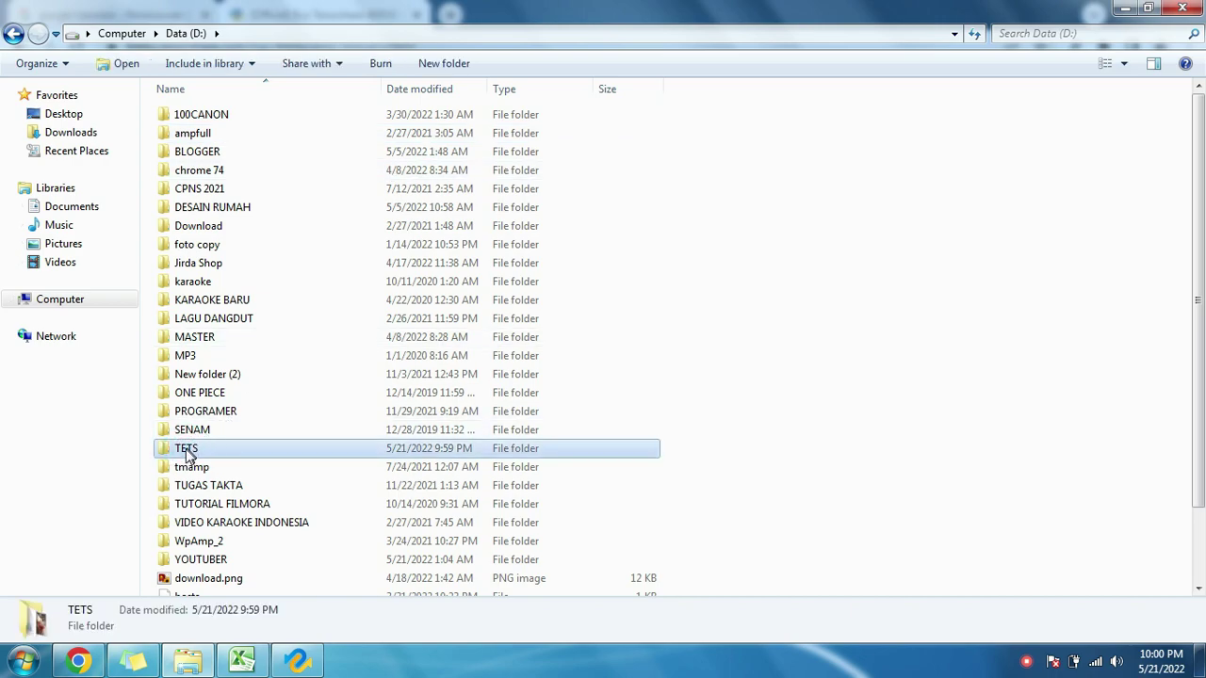
double_click(185, 450)
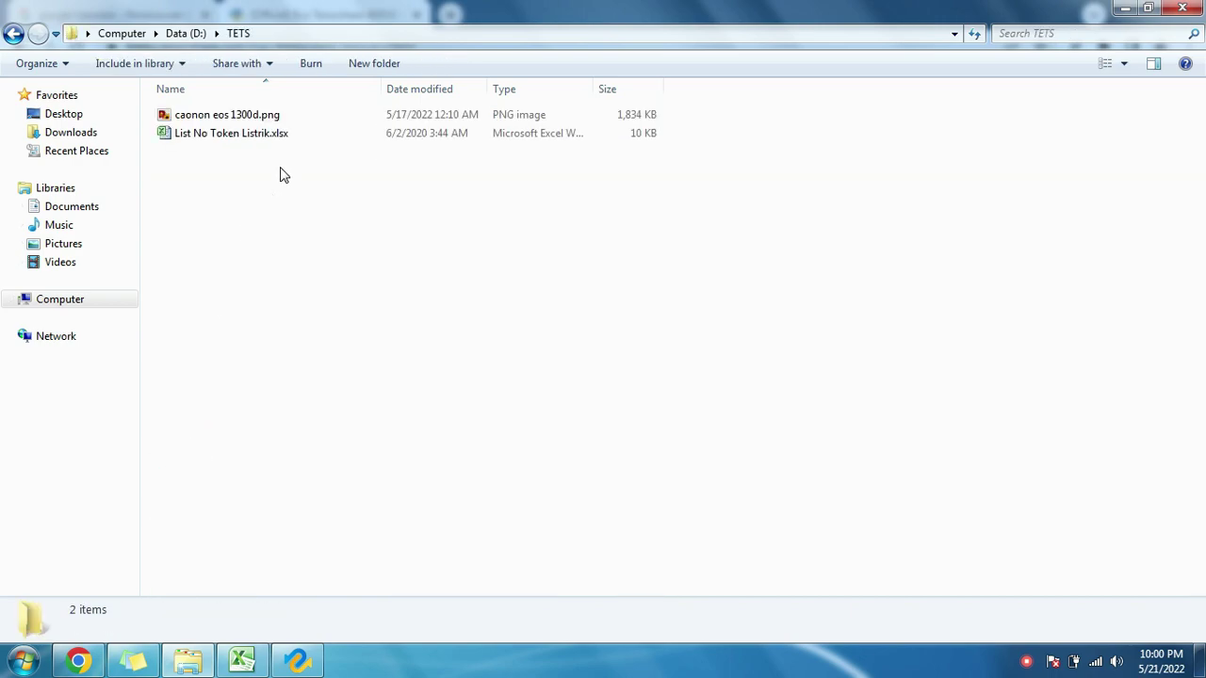
click(231, 118)
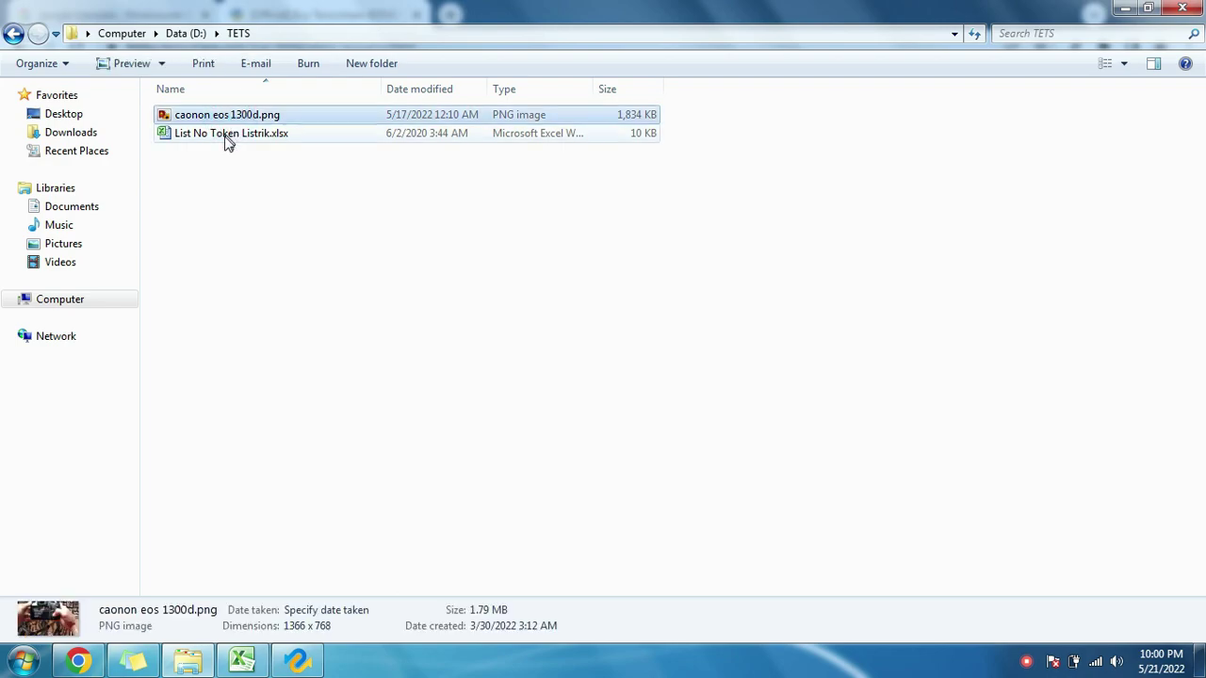
click(226, 137)
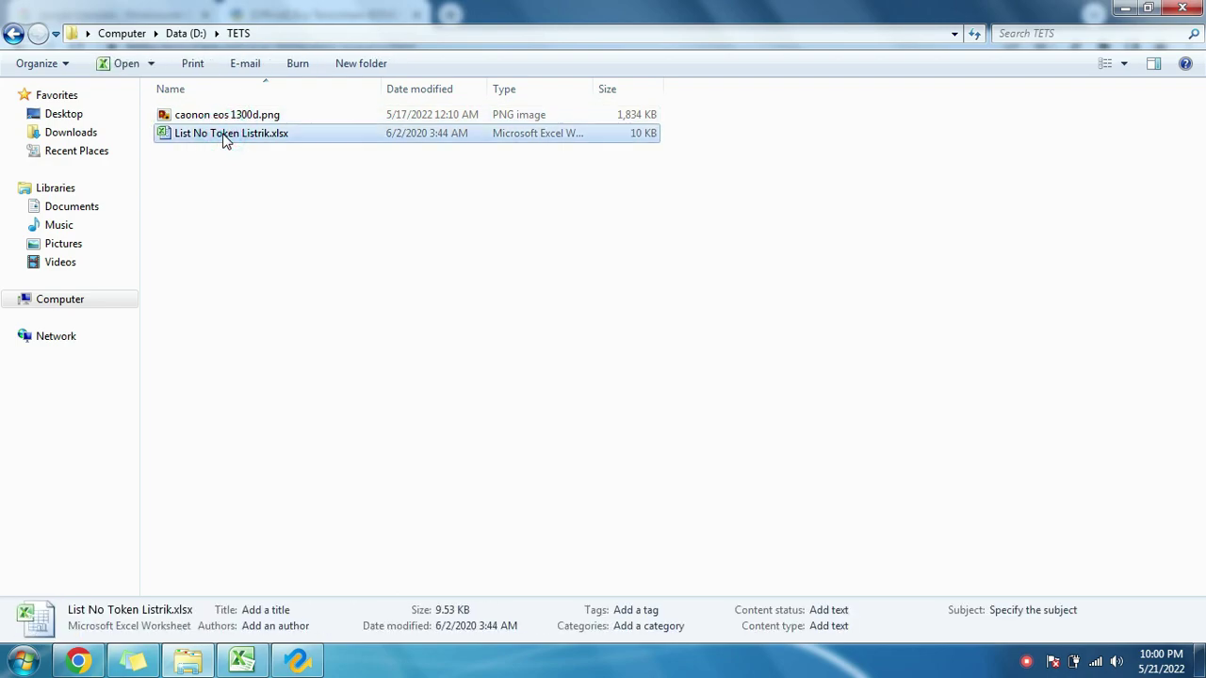
Step: Go back to Data (D:) and permanently delete the TETS folder, bypassing the Recycle Bin
click(13, 33)
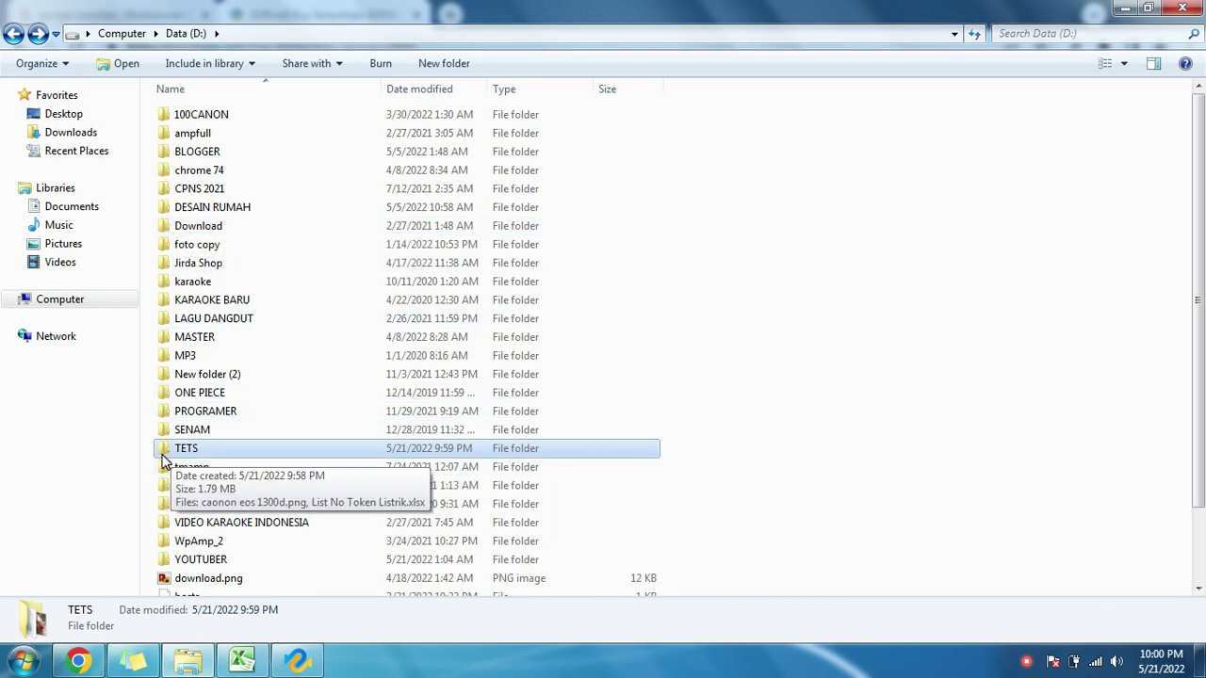
key(shift+Delete)
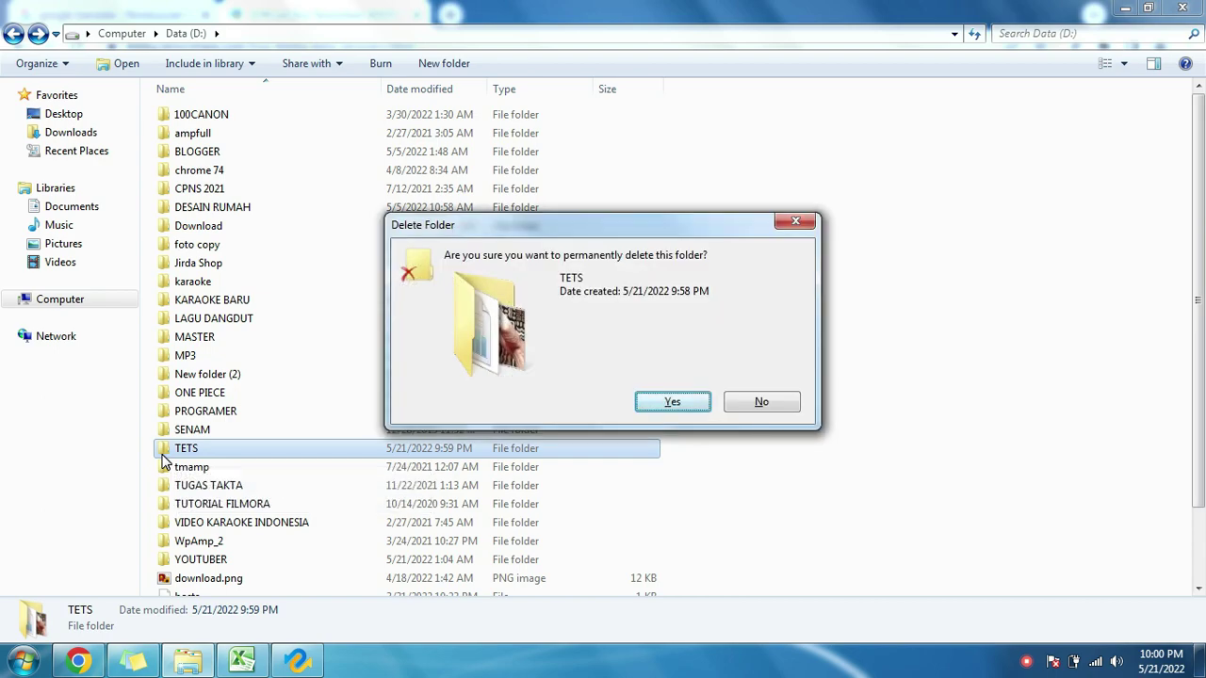
key(Return)
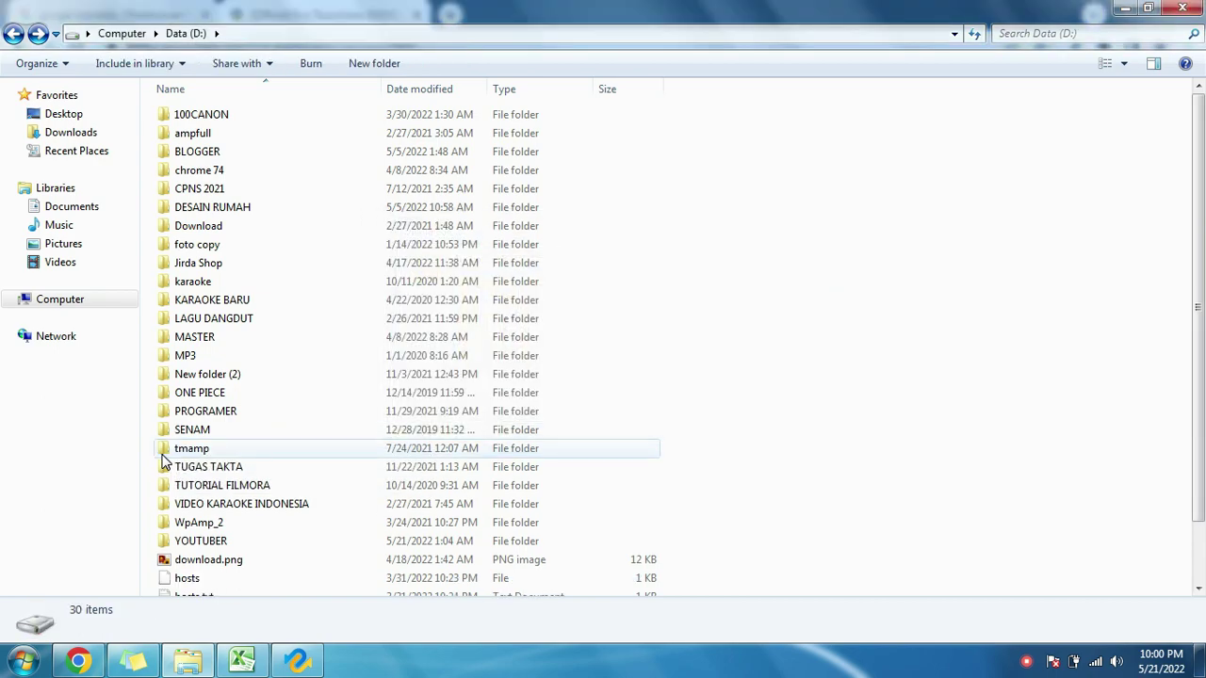
Step: Empty the Recycle Bin from the desktop, then open it to check its contents and close its window
key(super+d)
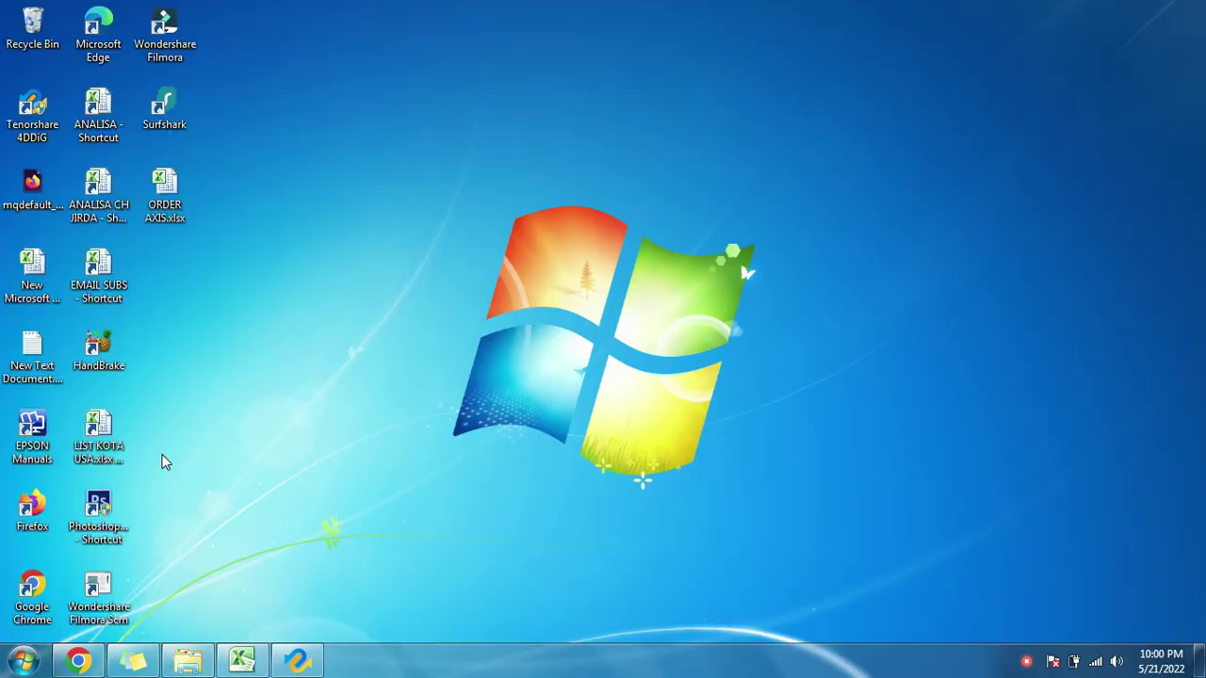
right_click(28, 38)
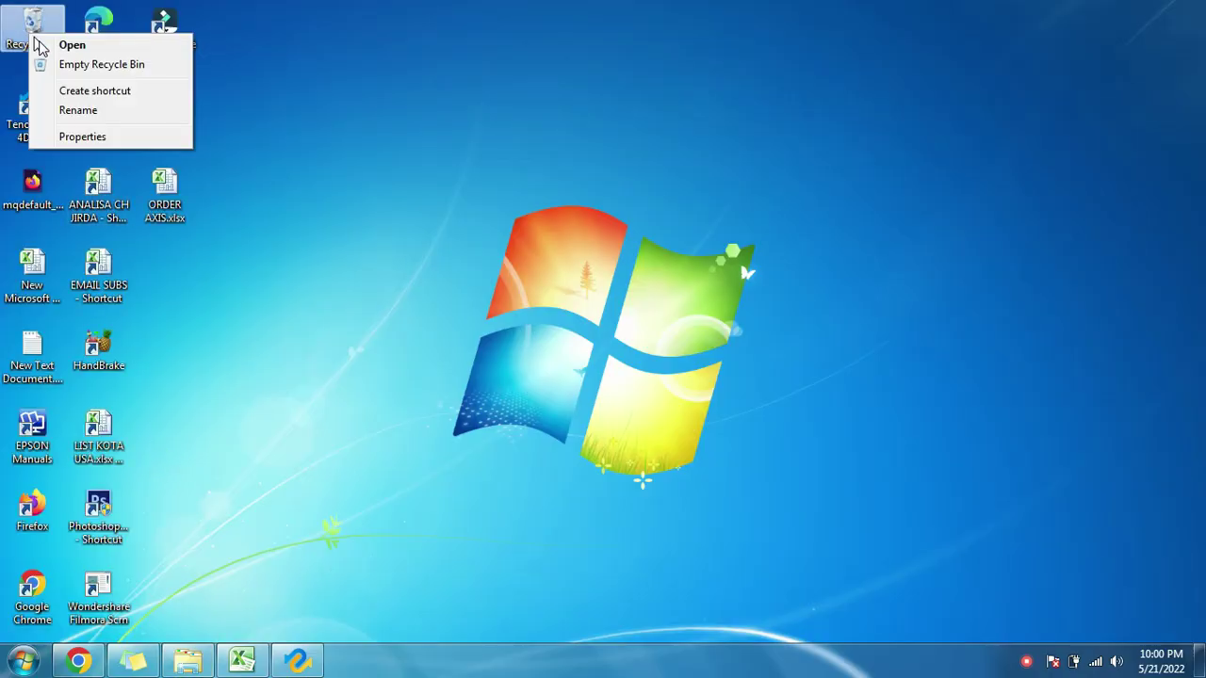
click(60, 62)
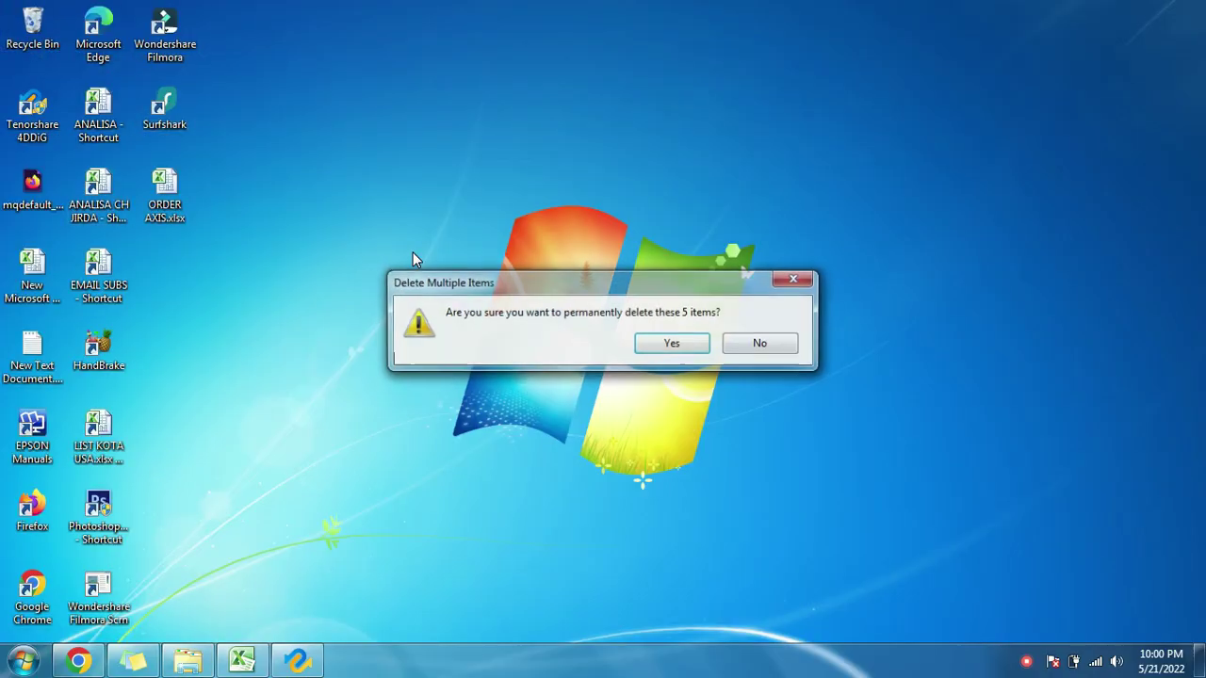
click(641, 343)
double_click(55, 42)
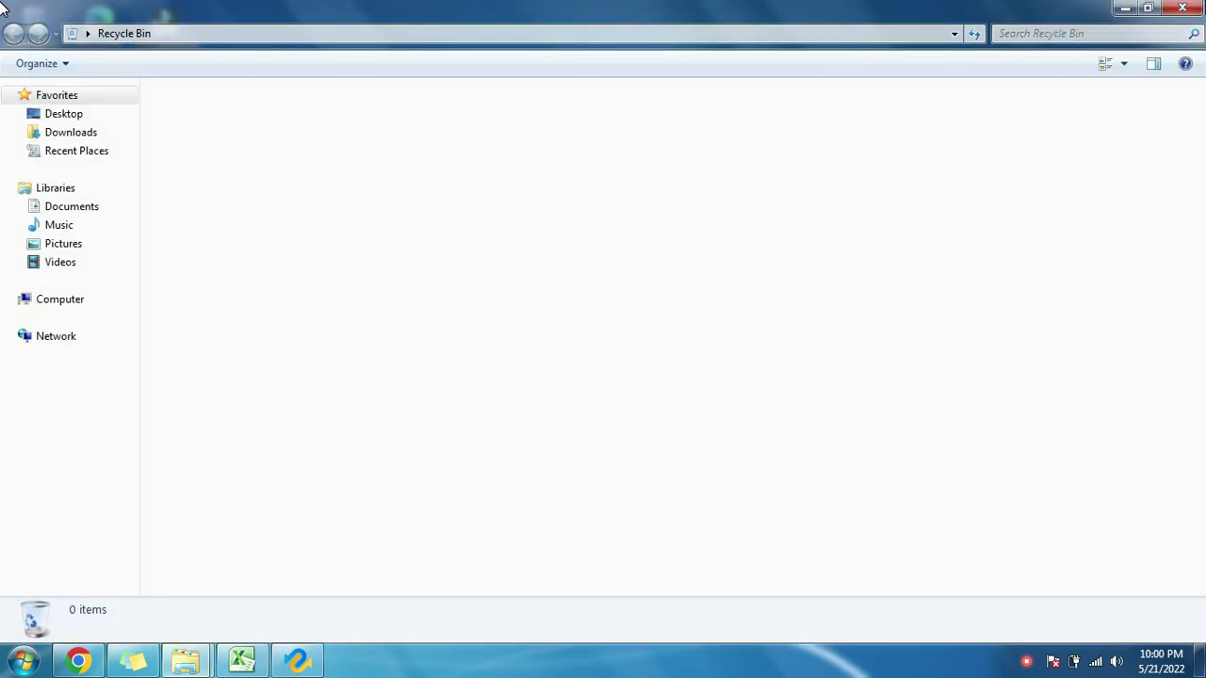
click(1182, 7)
Step: Switch to Tenorshare 4DDiG and start a data recovery scan of the Data (D:) drive
click(298, 662)
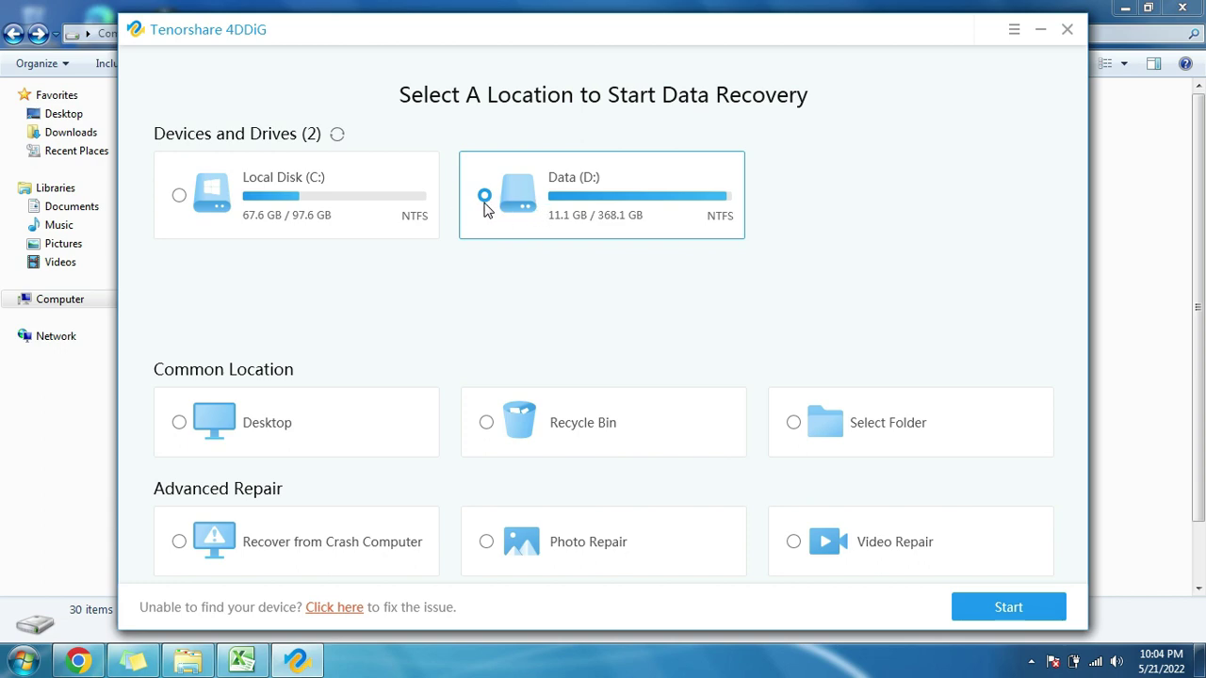
click(1012, 609)
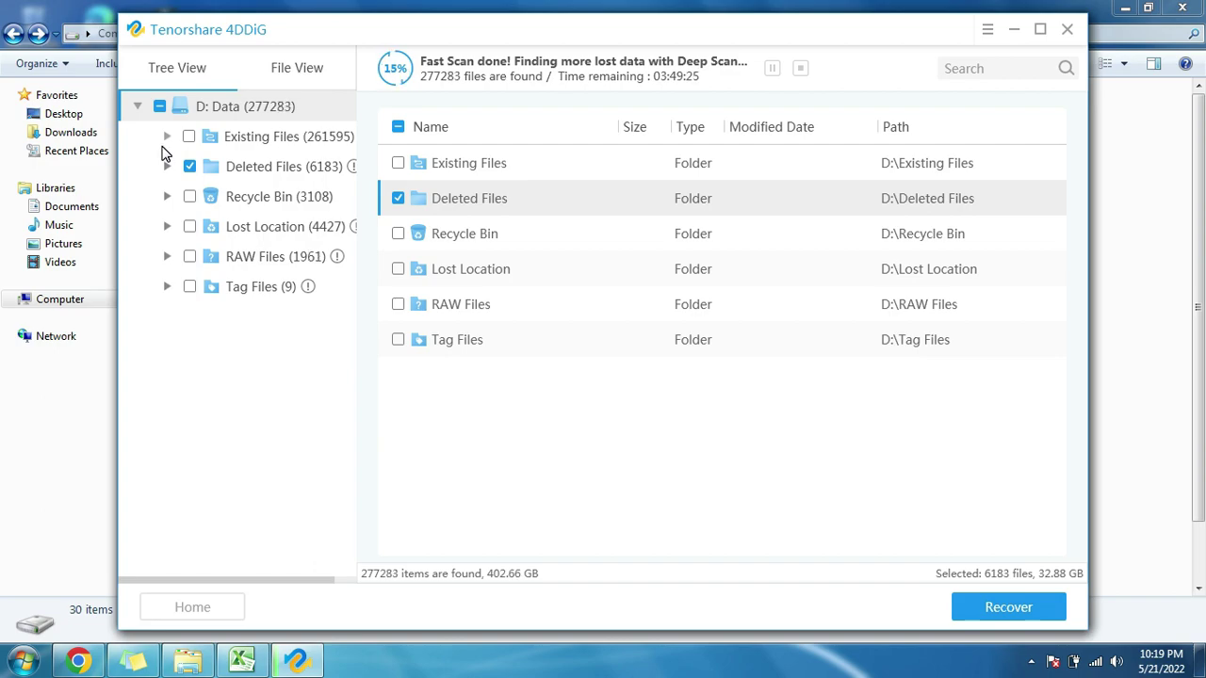
Step: Deselect the whole Deleted Files group, expand it and select only its TETS folder for recovery
click(398, 198)
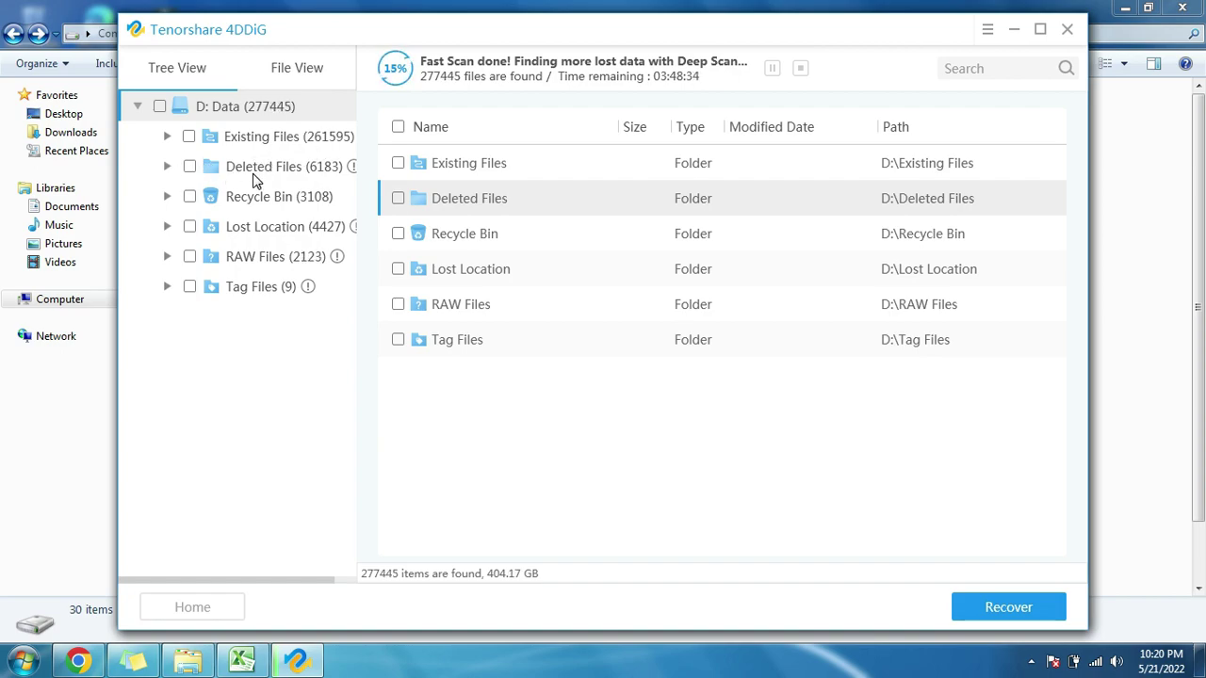
click(166, 167)
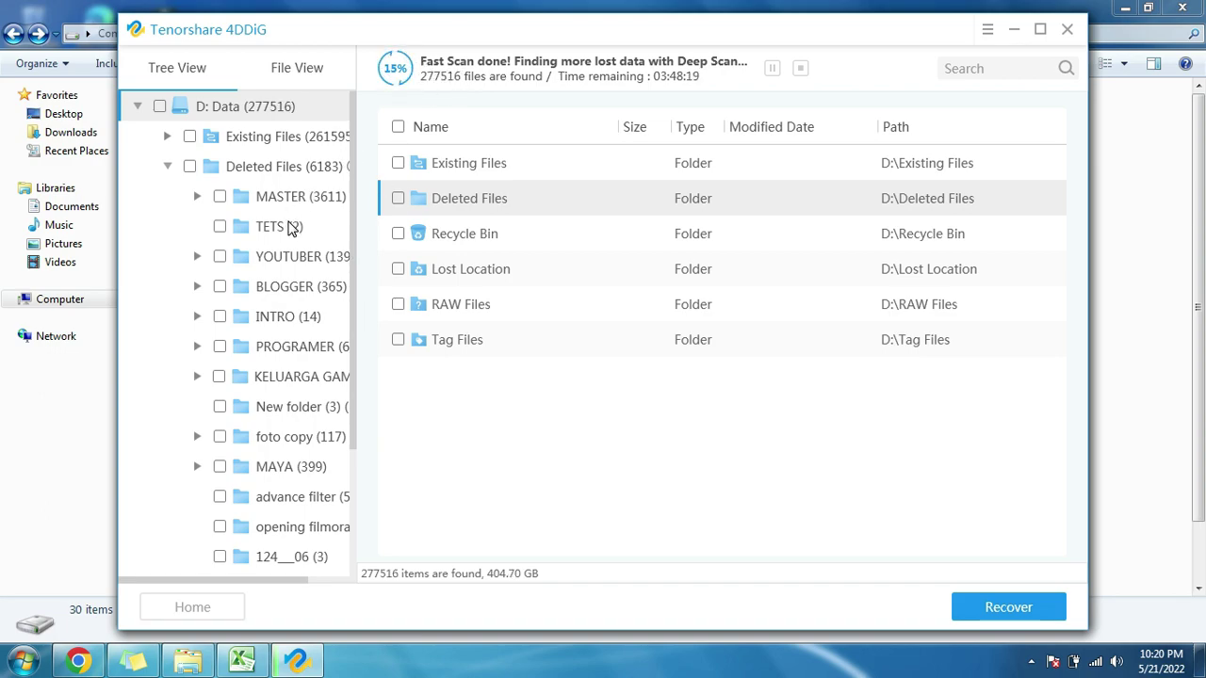
click(220, 227)
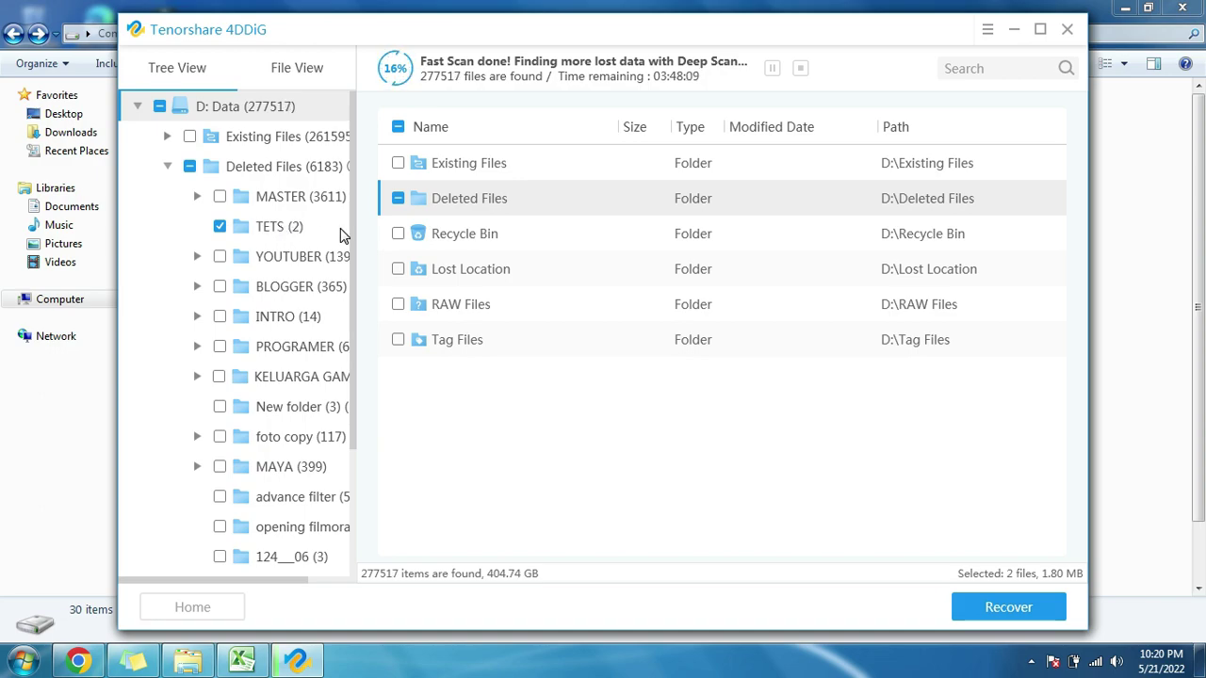
Step: Start recovering the selected folder and create a destination folder named HASIL RECOVERY on Data (D:)
click(1032, 604)
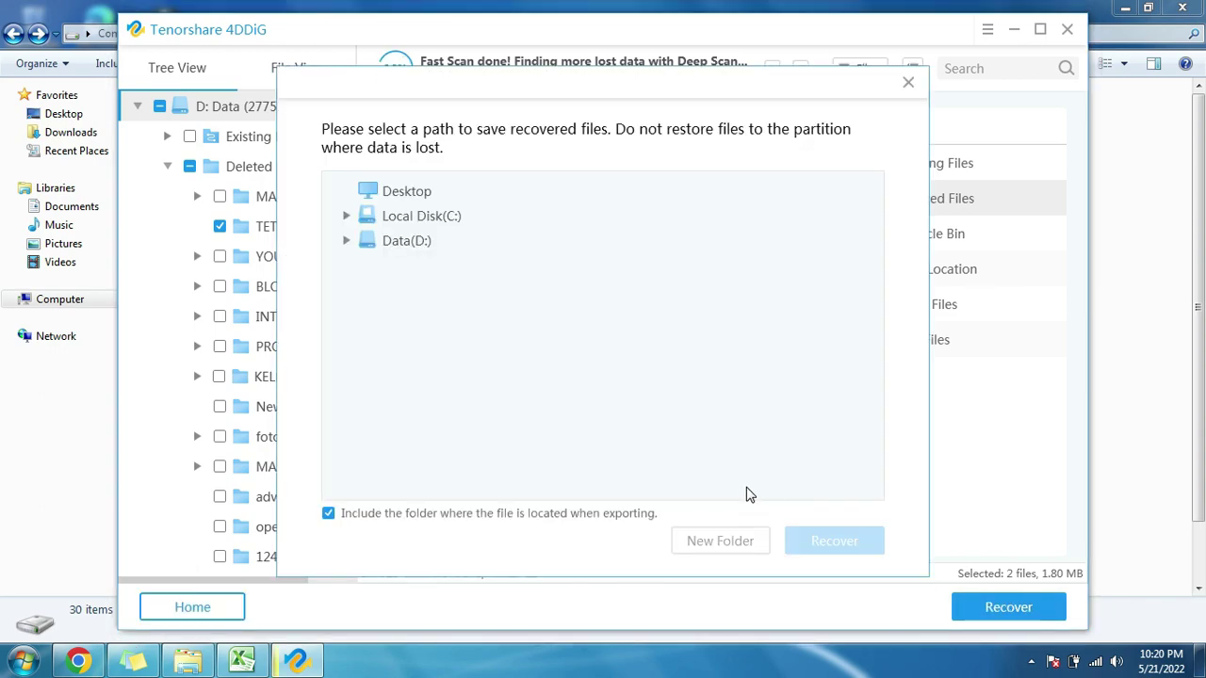
click(396, 247)
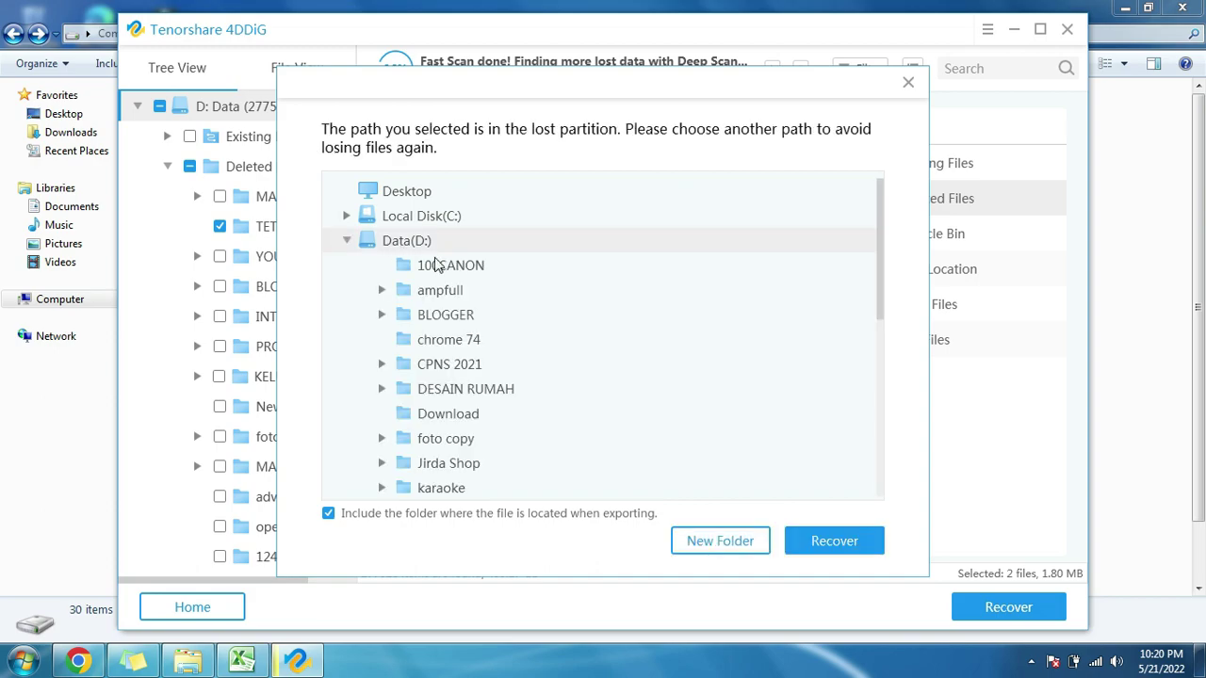
click(726, 537)
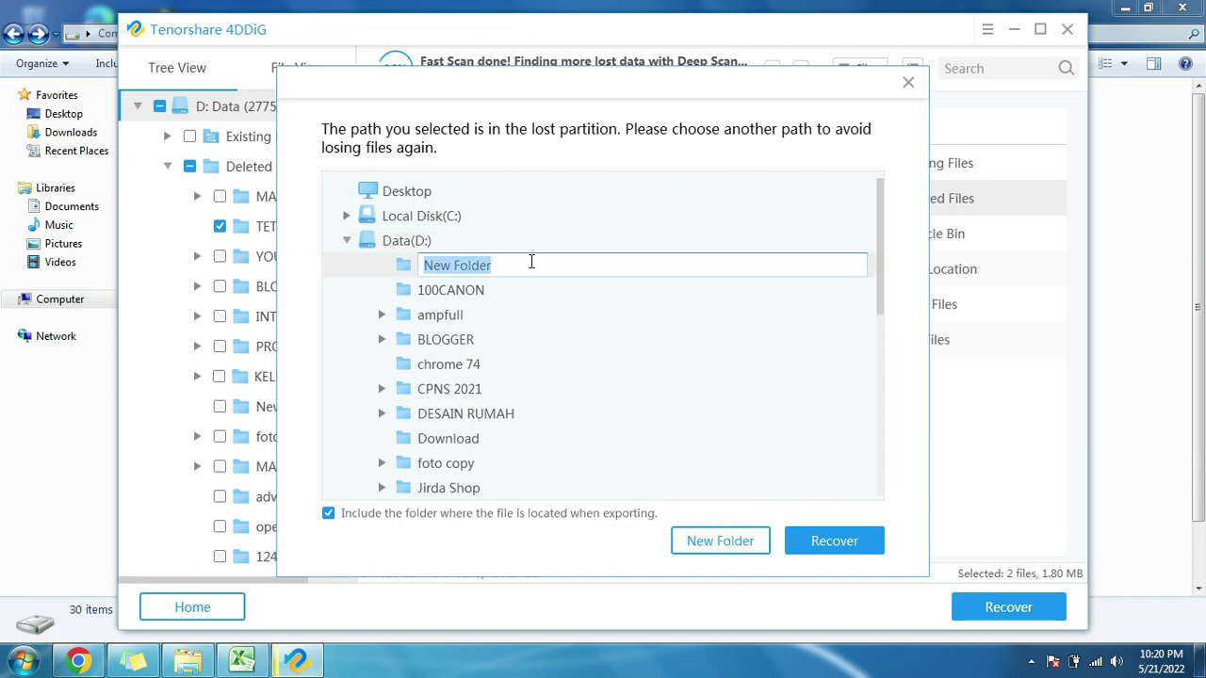
text(HASIL RECOVERY)
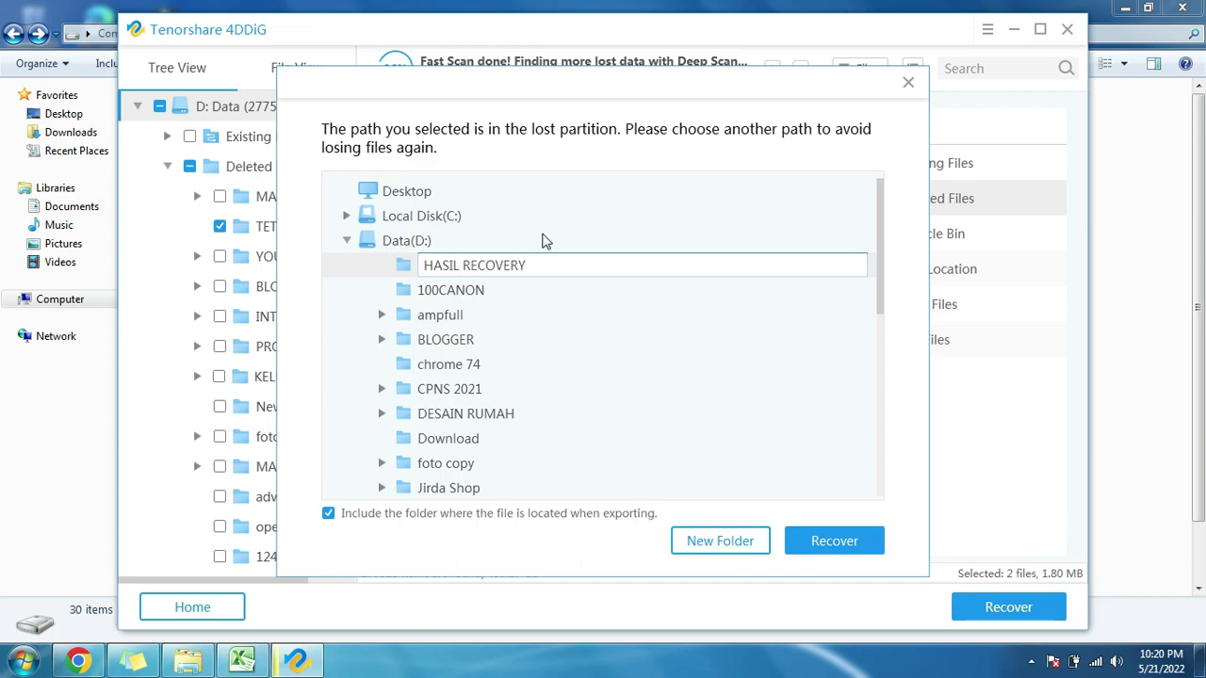
click(403, 268)
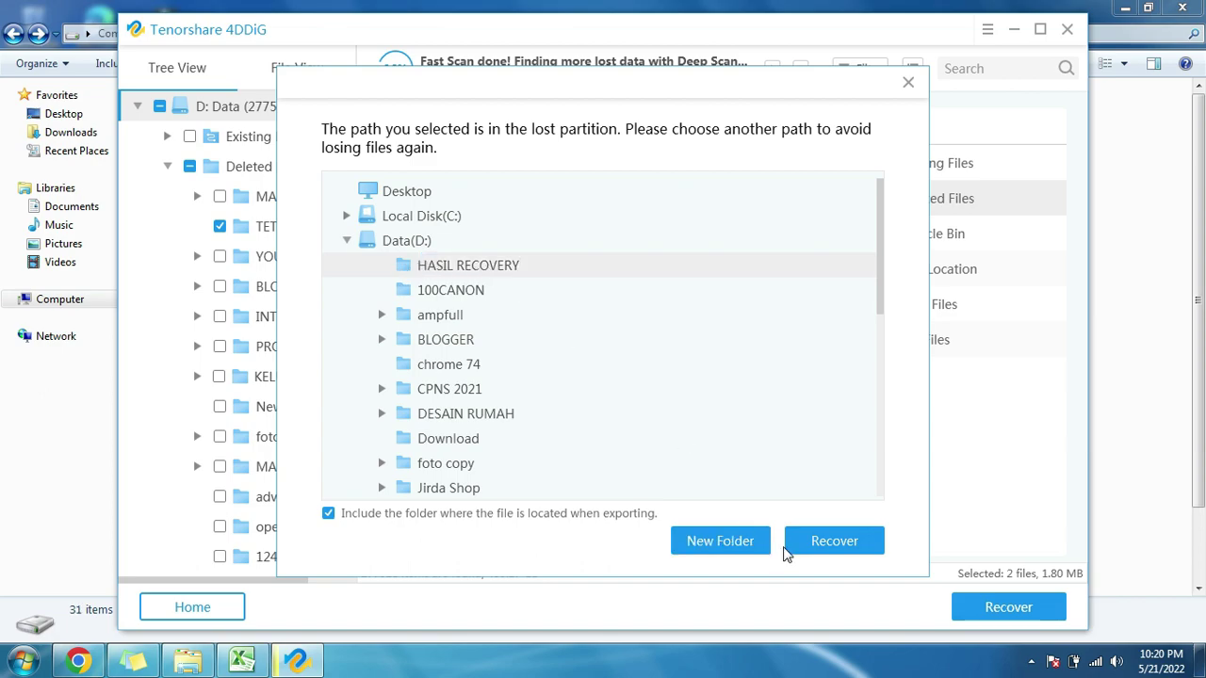
Step: Recover the selected files into HASIL RECOVERY, accepting the lost-partition path, and dismiss the completion dialog
click(831, 543)
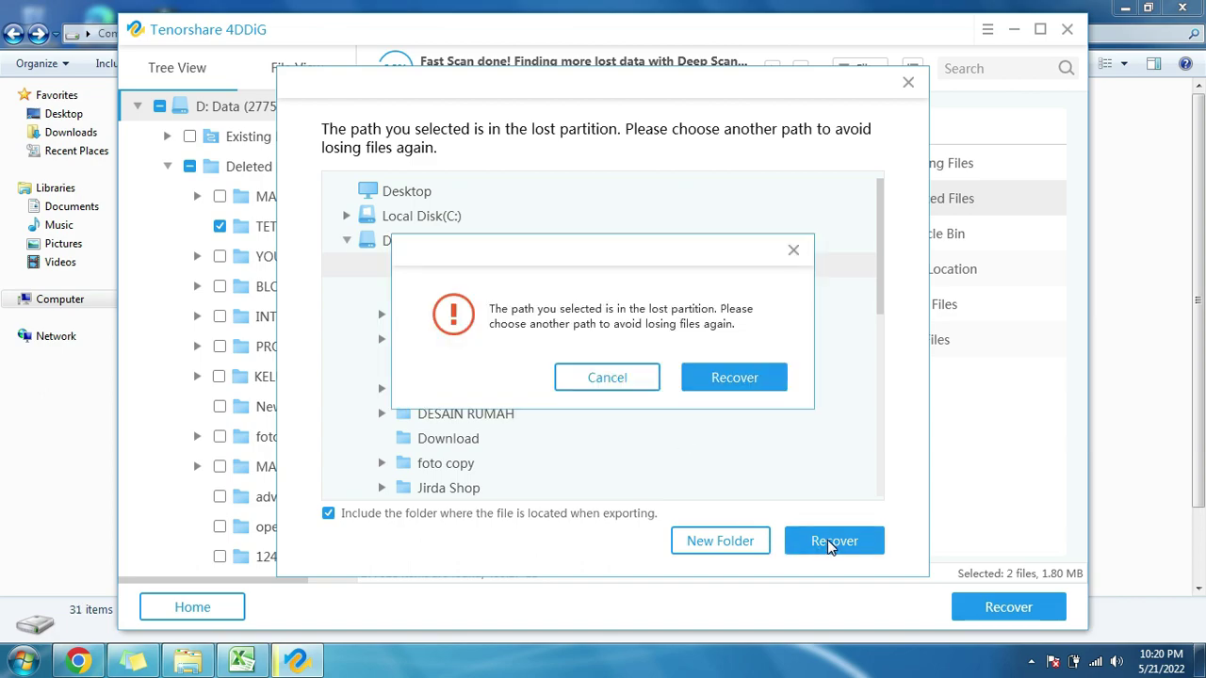
click(735, 378)
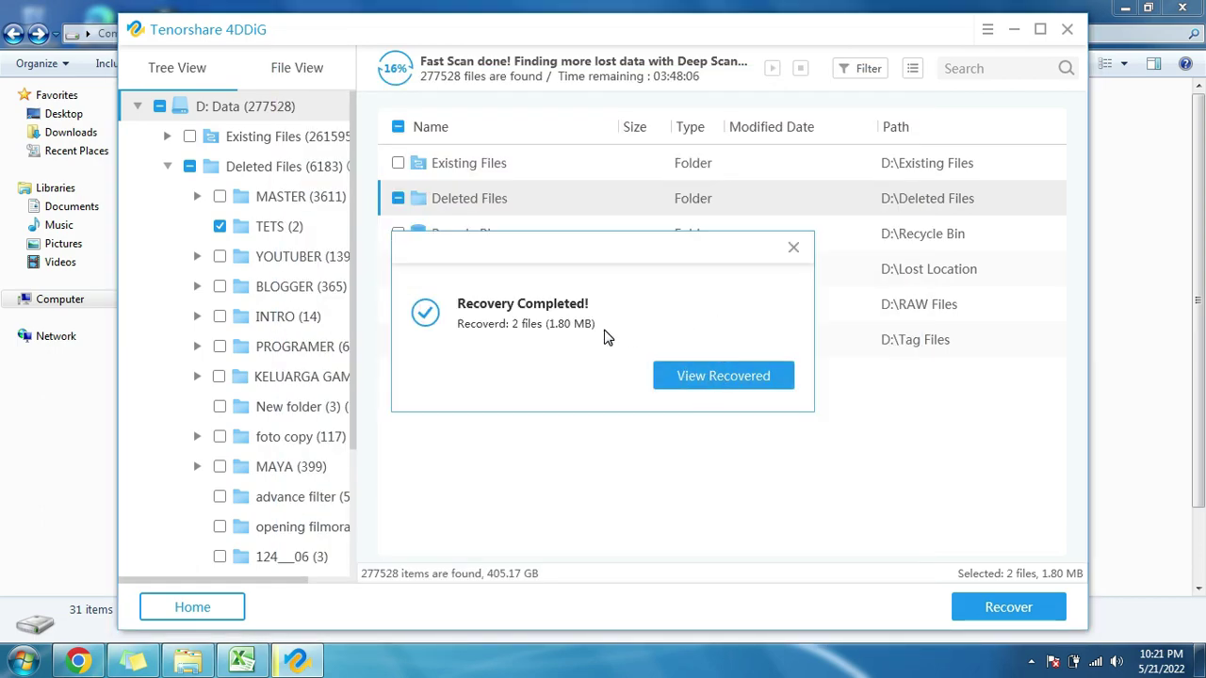
click(794, 247)
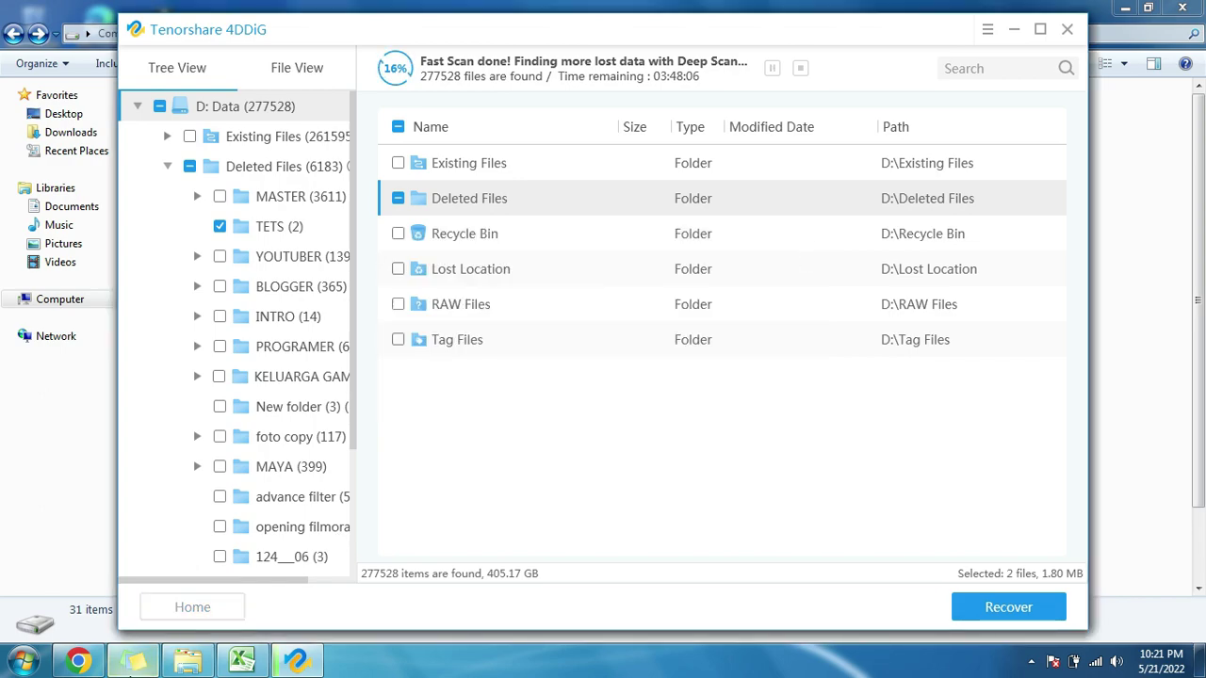
Step: In Windows Explorer, open HASIL RECOVERY on Data (D:) and drill down through its subfolders to the recovered TETS folder to check its files
click(133, 662)
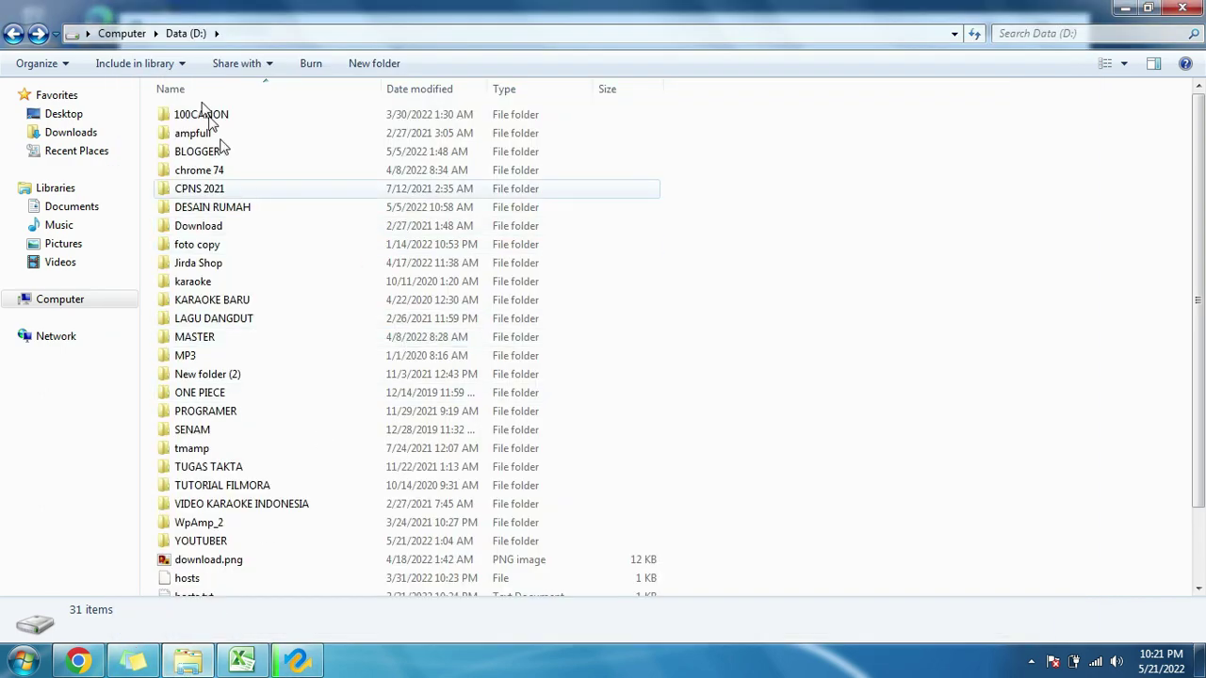
click(215, 411)
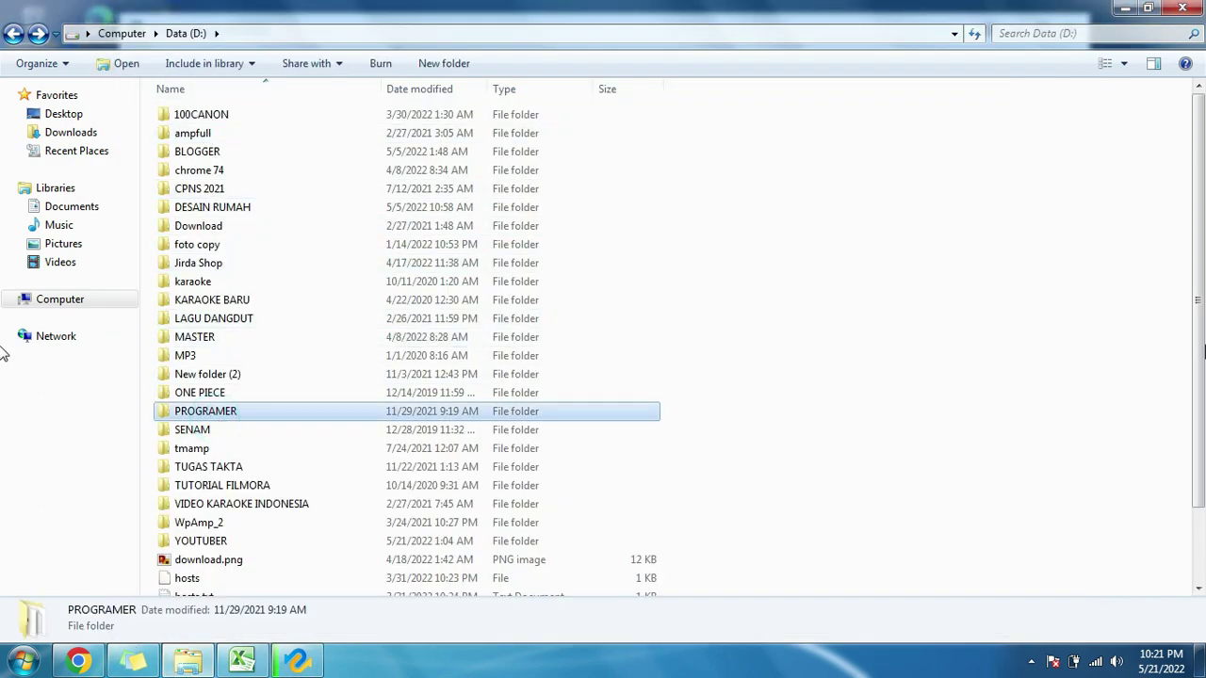
drag(1202, 351, 1202, 450)
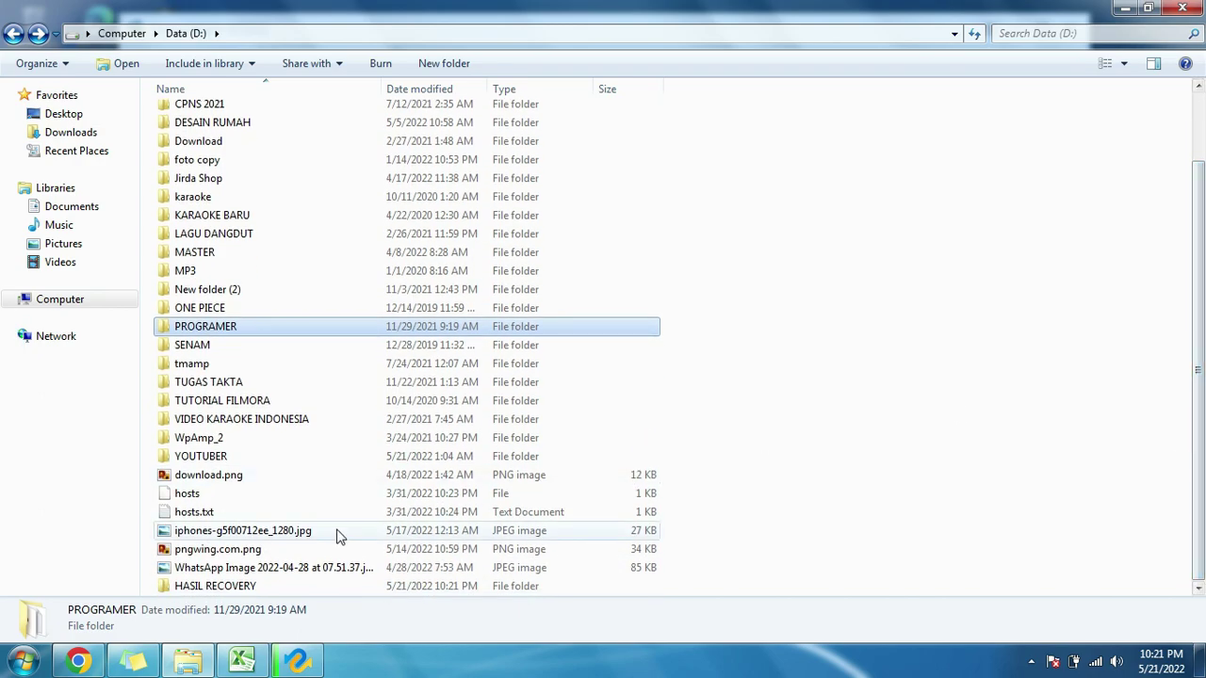
double_click(236, 586)
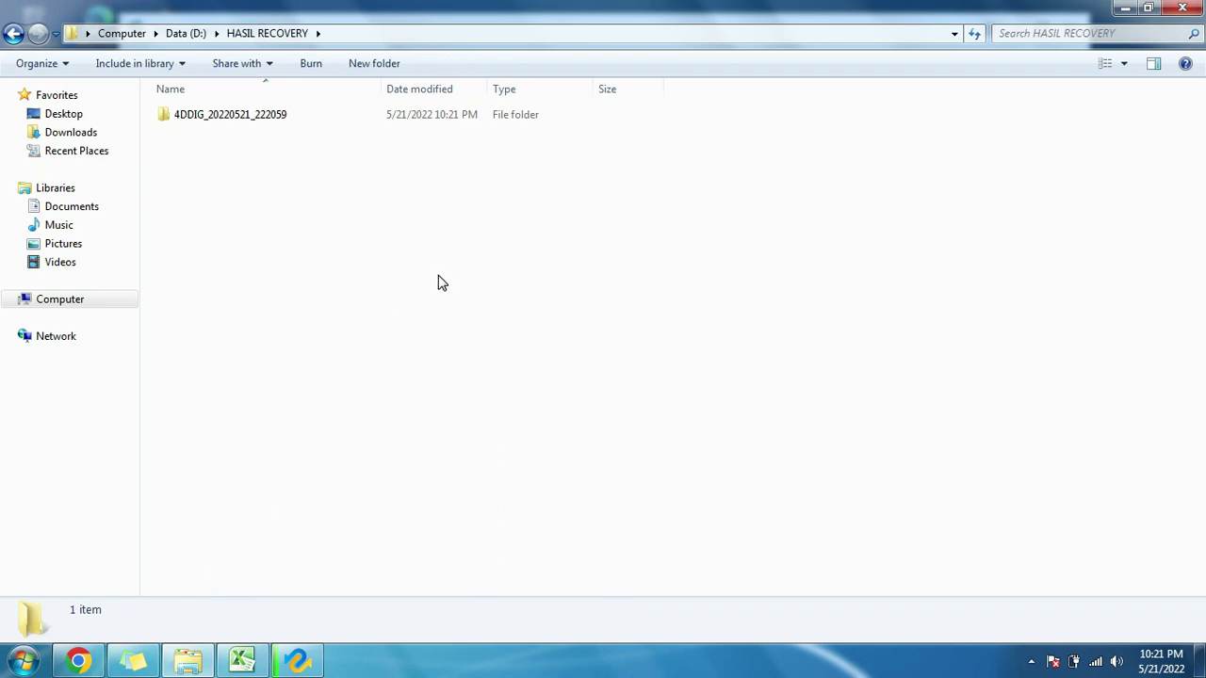
double_click(267, 122)
click(268, 125)
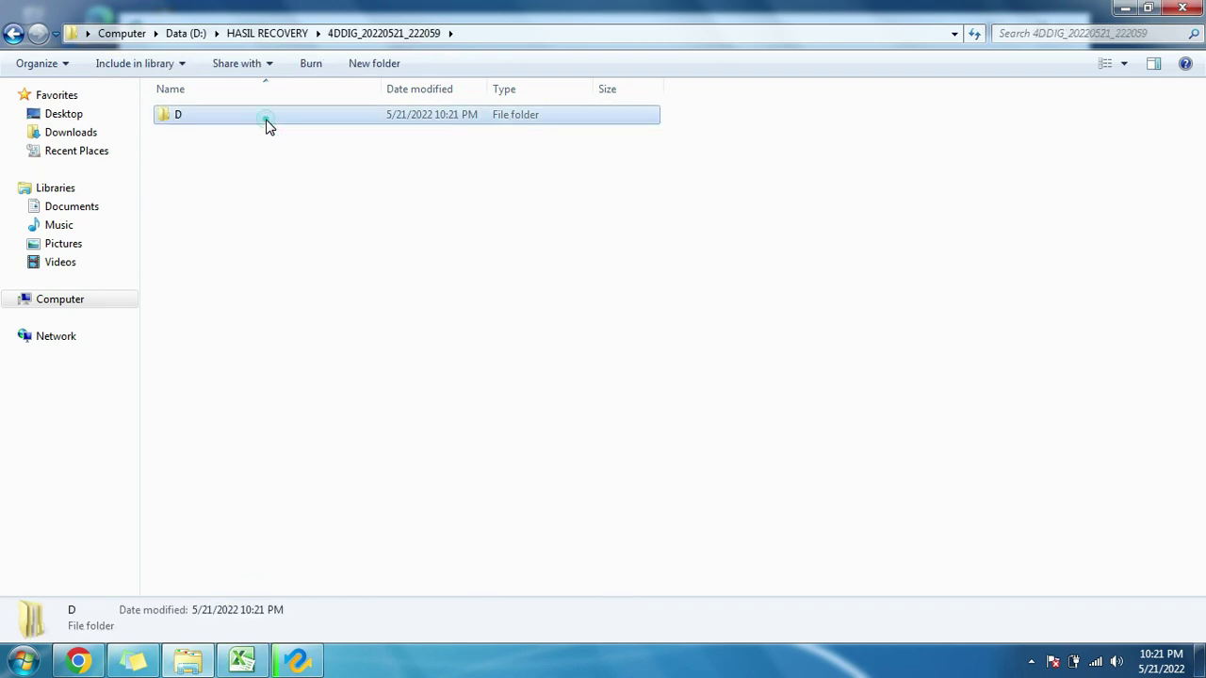
double_click(267, 122)
double_click(265, 123)
double_click(265, 124)
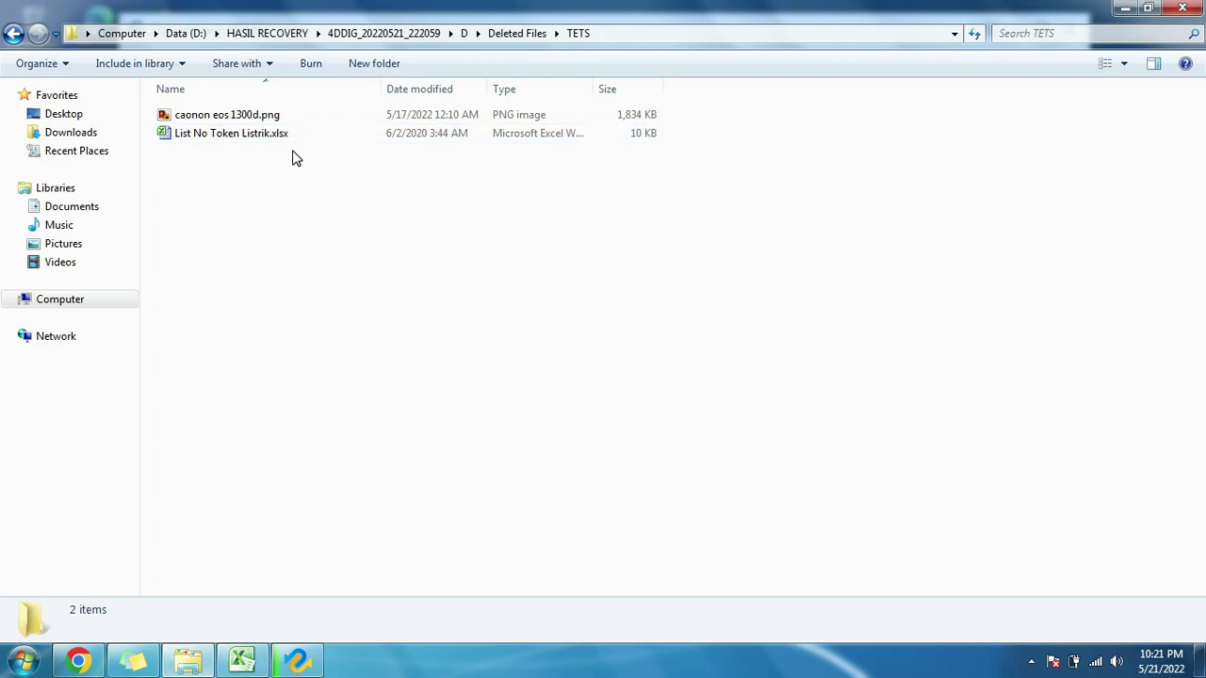
Step: Open the recovered image caonon eos 1300d.png, close it, and open List No Token Listrik.xlsx to check both files' contents
double_click(241, 117)
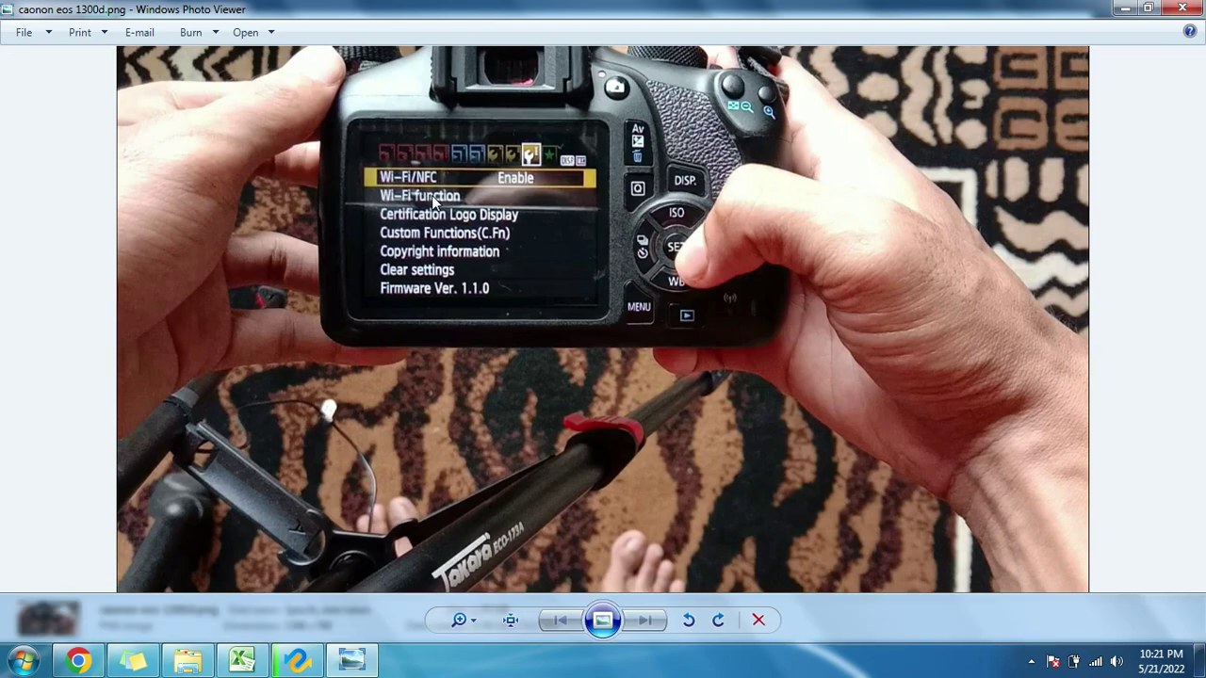
click(1181, 8)
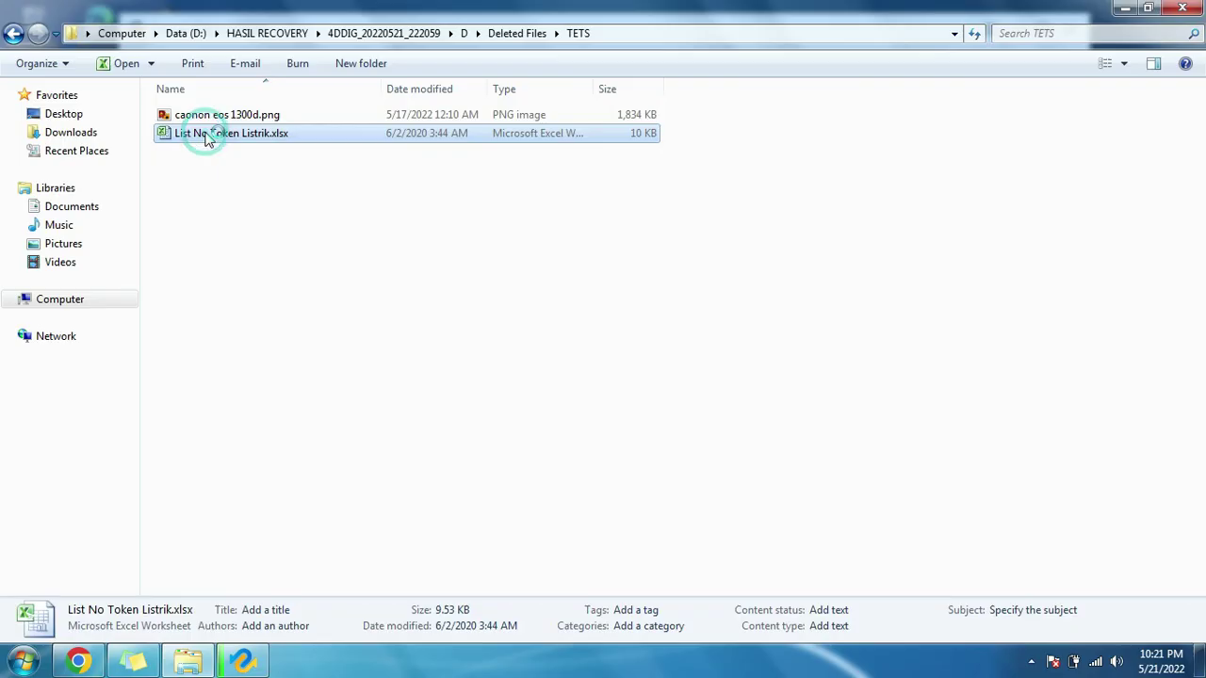
double_click(198, 131)
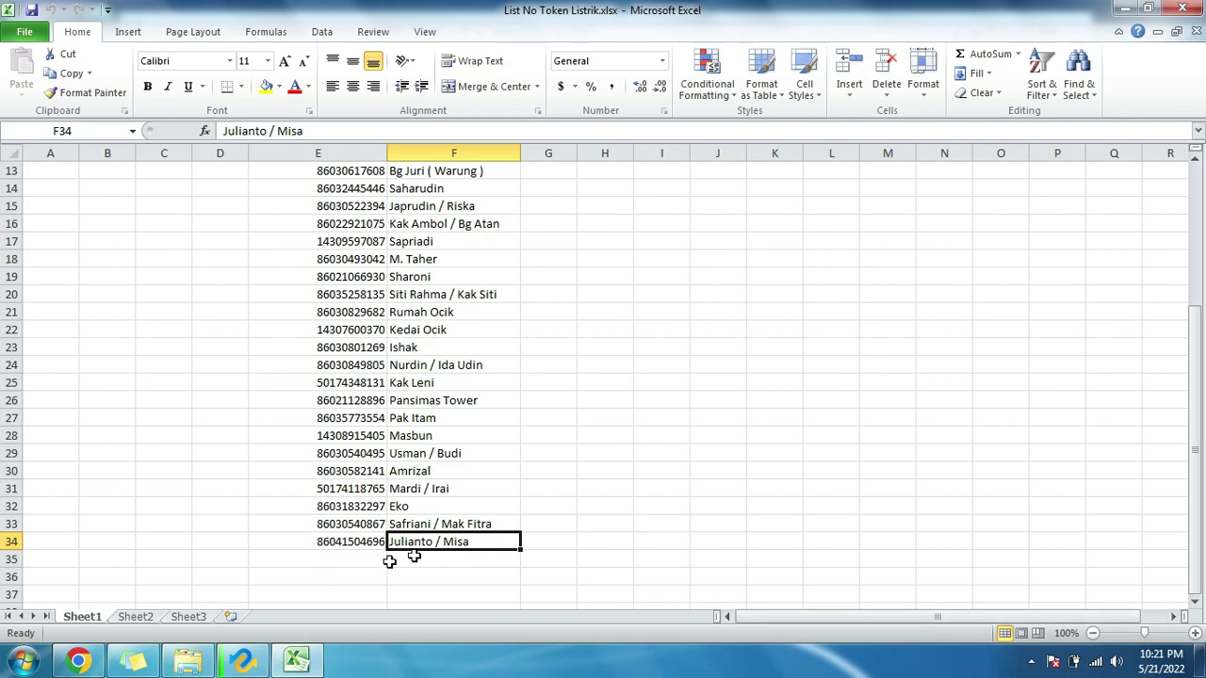
Step: Switch to Chrome, review the Tenorshare 4DDiG license plans and prices, and return to the Windows data recovery product page's download section
click(78, 662)
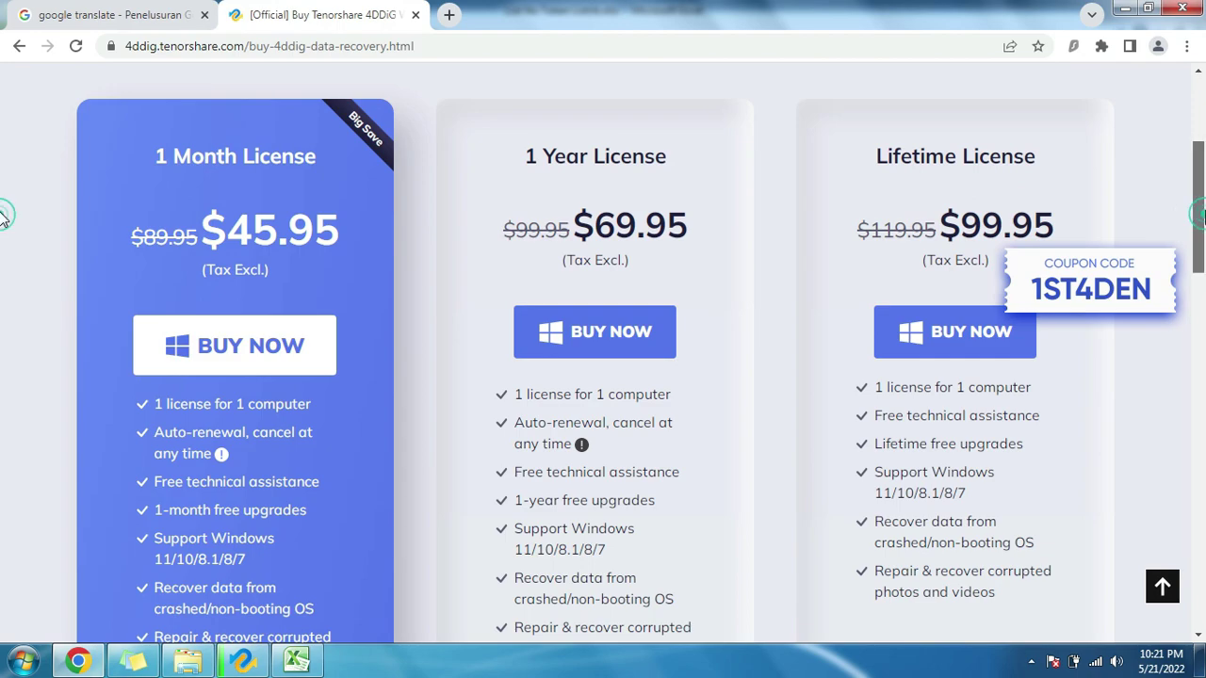
scroll(2, 198, up, 3)
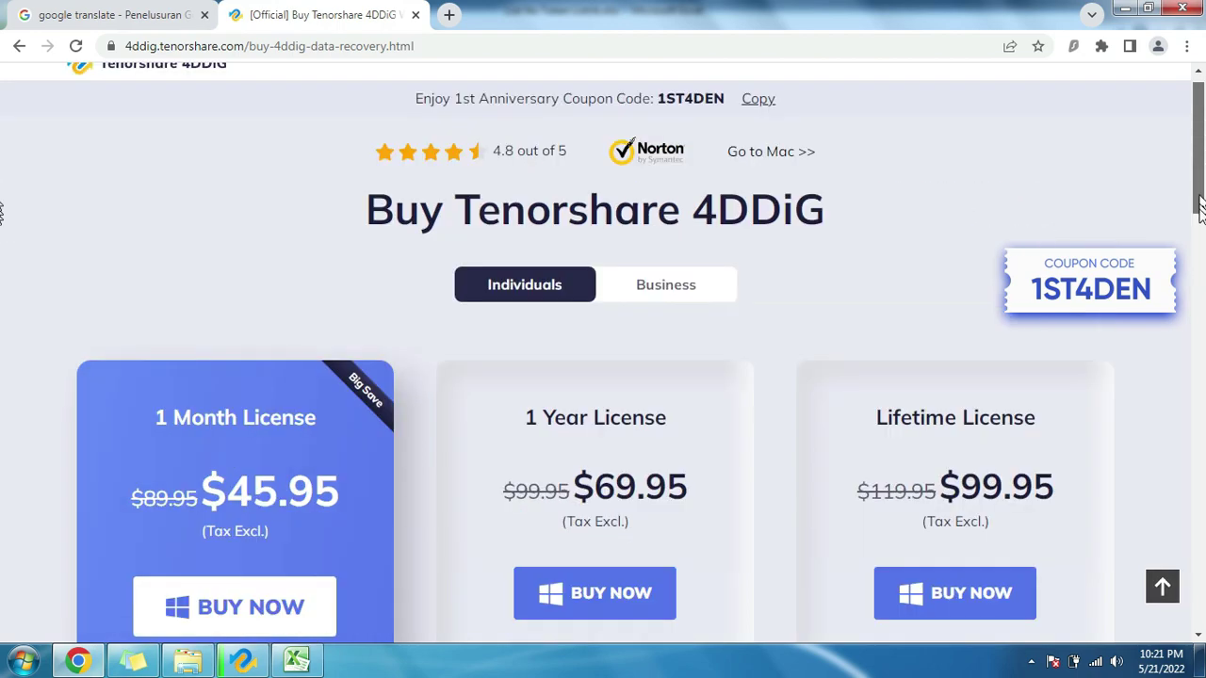
scroll(1201, 212, down, 3)
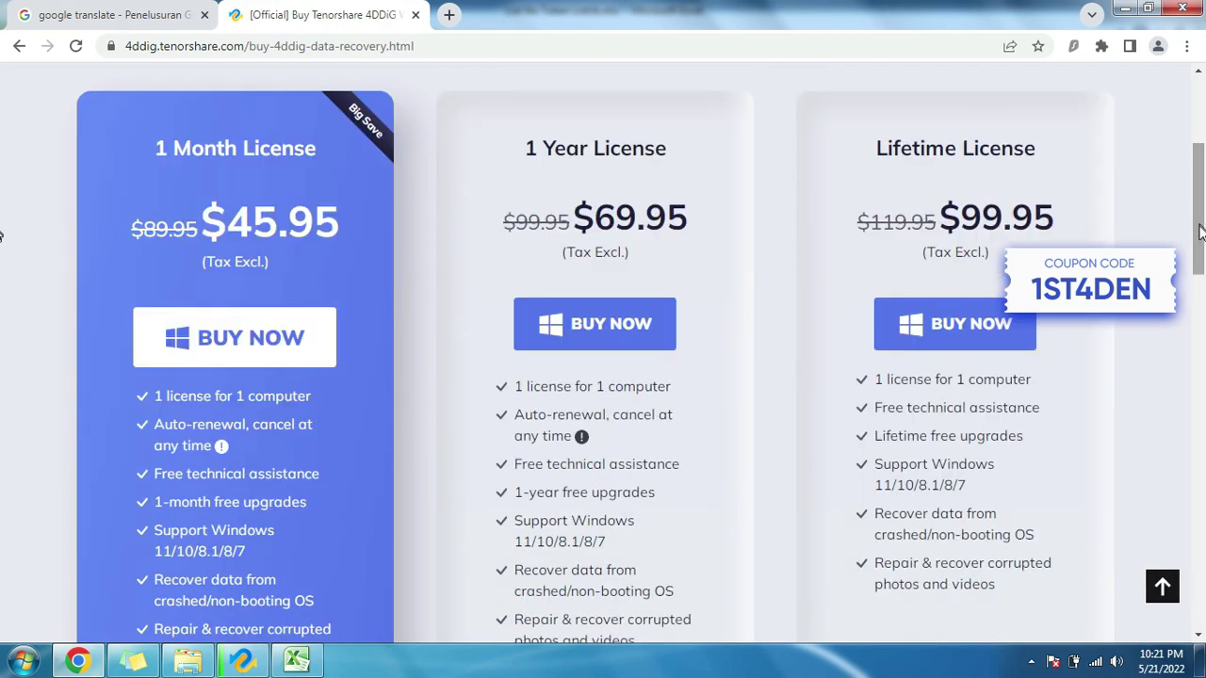
scroll(1200, 231, down, 2)
scroll(1201, 179, up, 5)
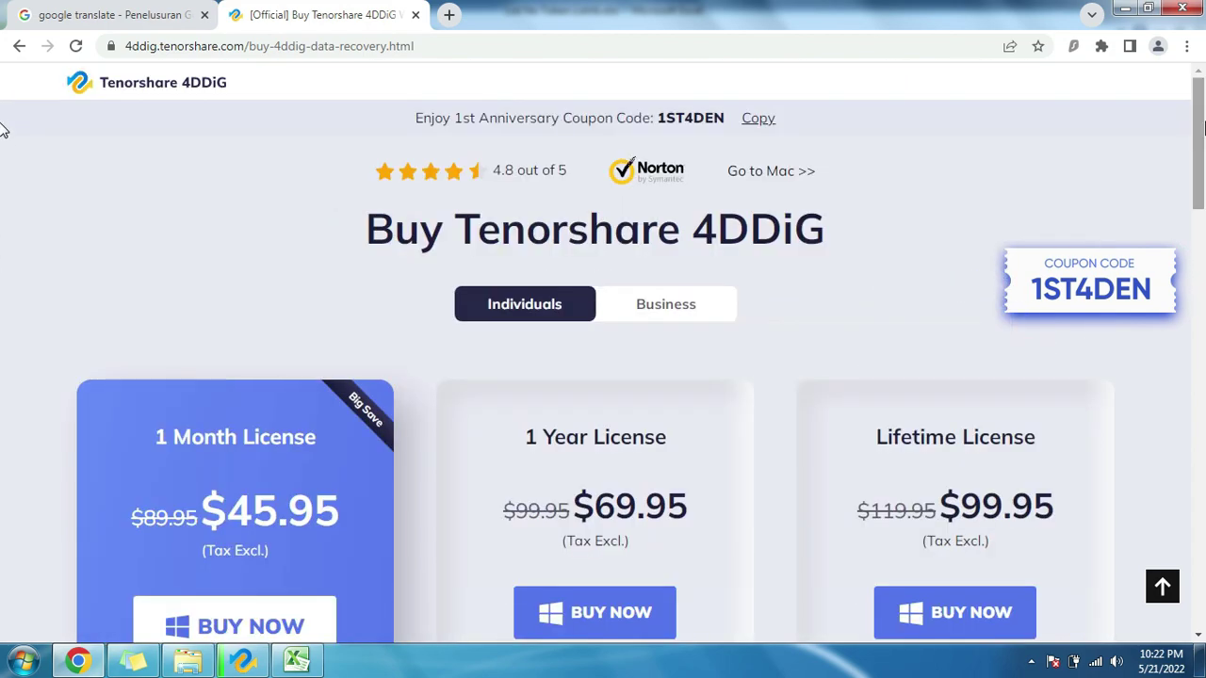
click(19, 45)
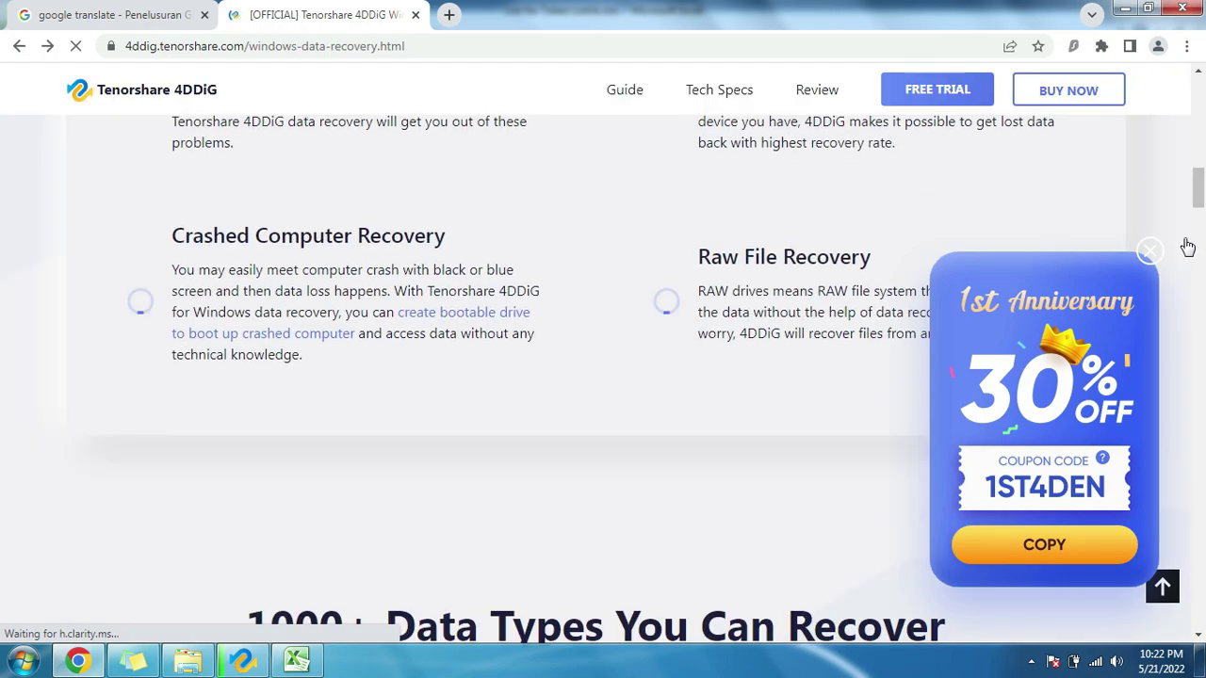
drag(1202, 209, 1201, 146)
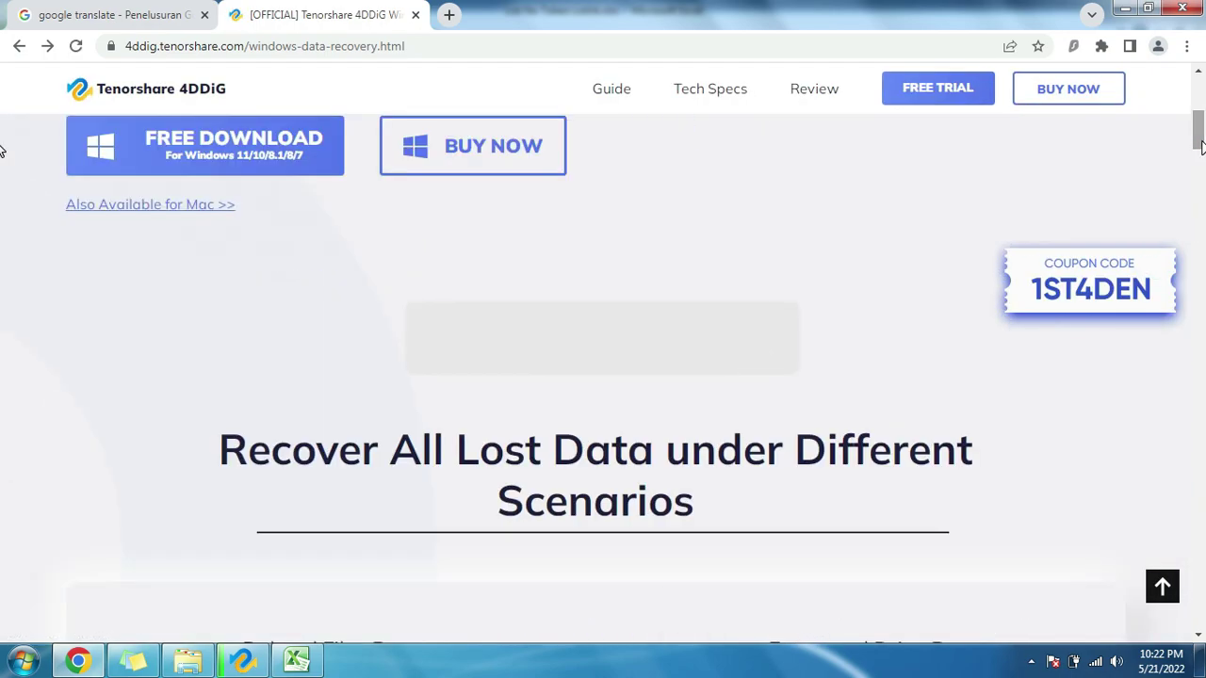